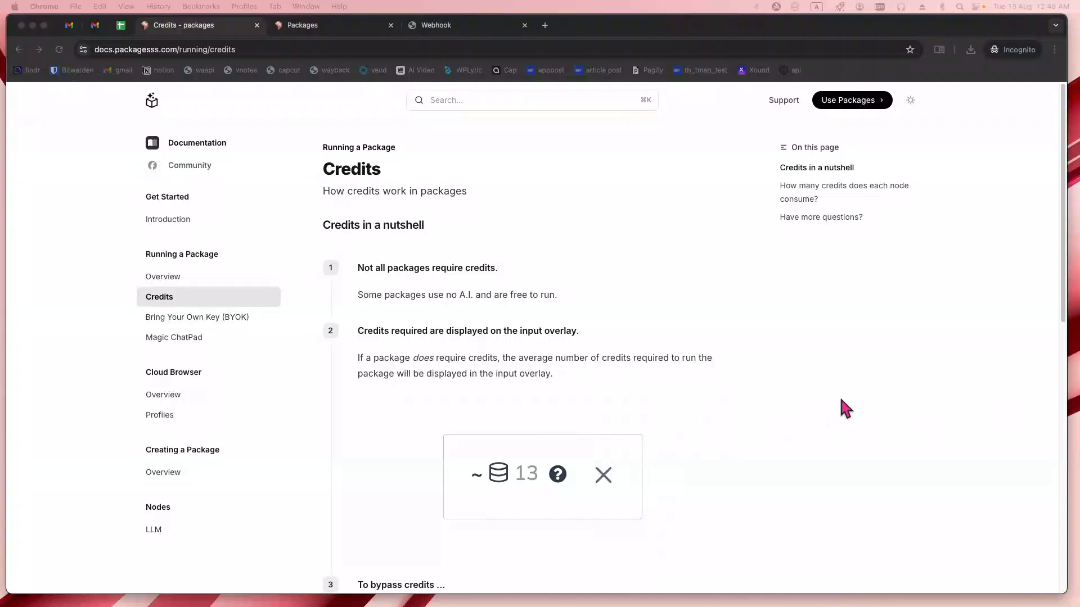
# Read the Credits documentation page down to the table of credits consumed by each node.
pyautogui.scroll(-3, 750, 411)
pyautogui.scroll(-1, 753, 416)
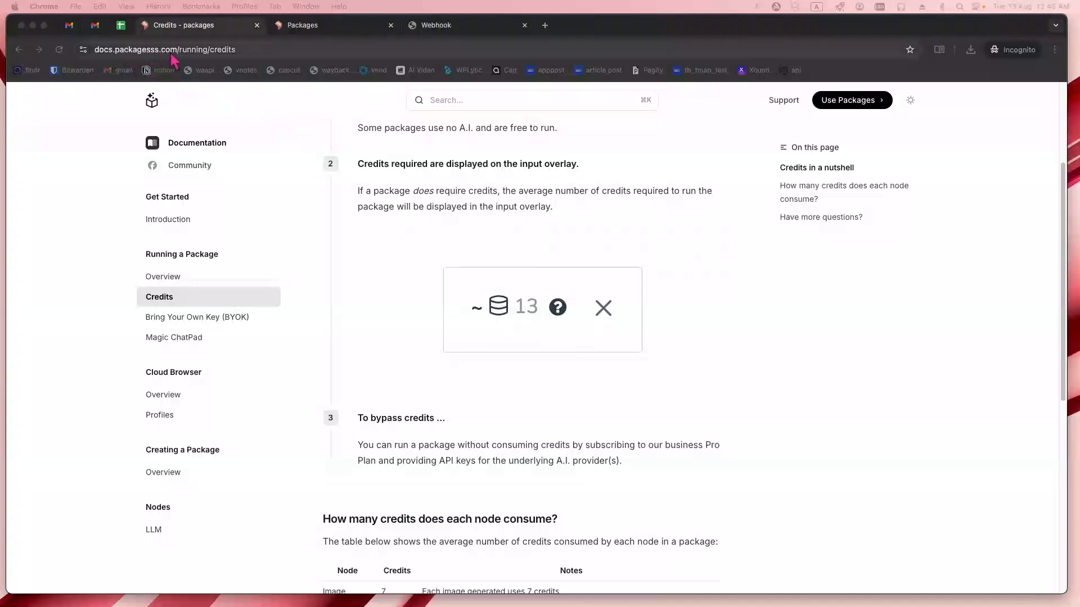
pyautogui.scroll(-4, 685, 371)
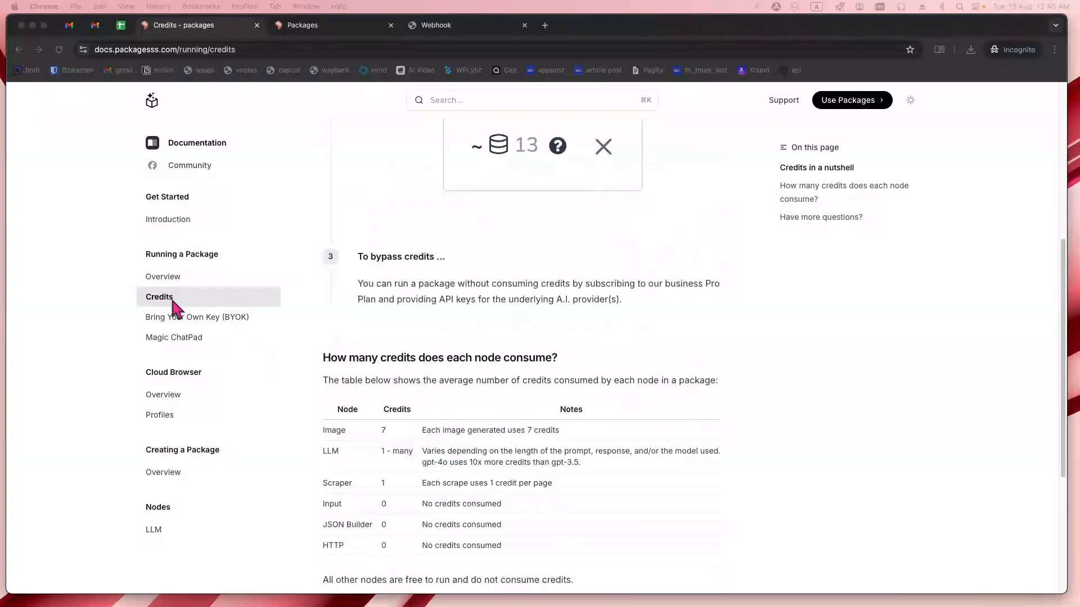
pyautogui.scroll(-4, 555, 386)
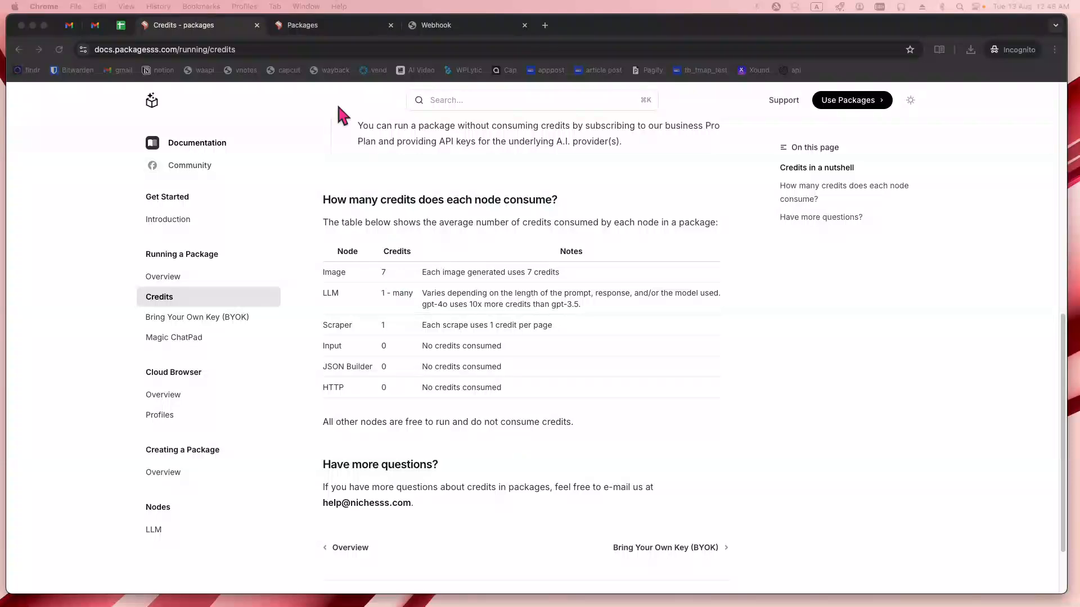
# Switch to the Packages browse page and examine the credit costs listed on the official example packages.
pyautogui.click(336, 25)
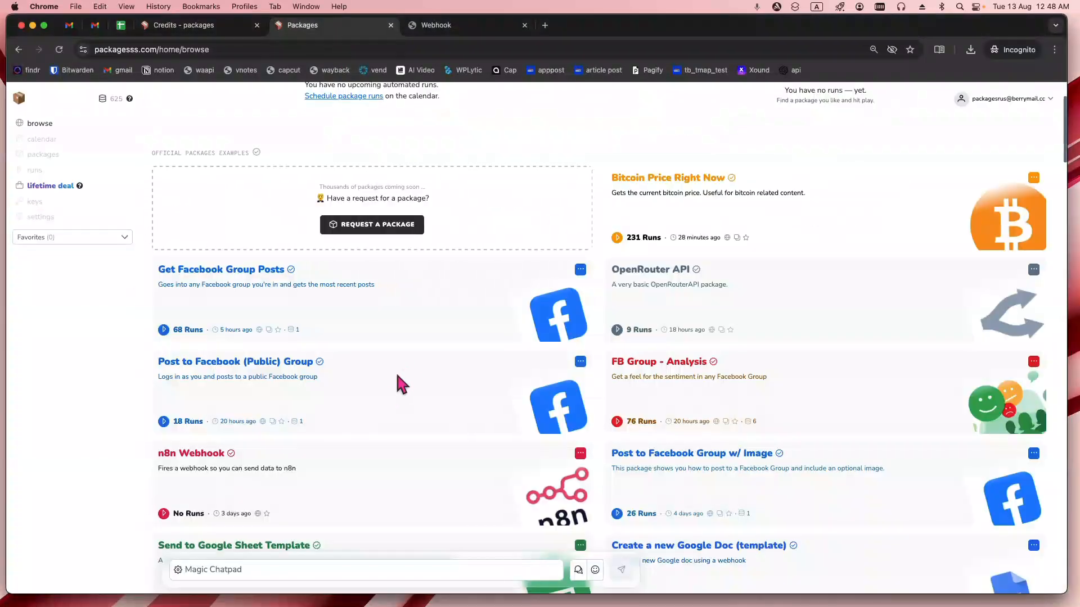
pyautogui.scroll(-3, 397, 374)
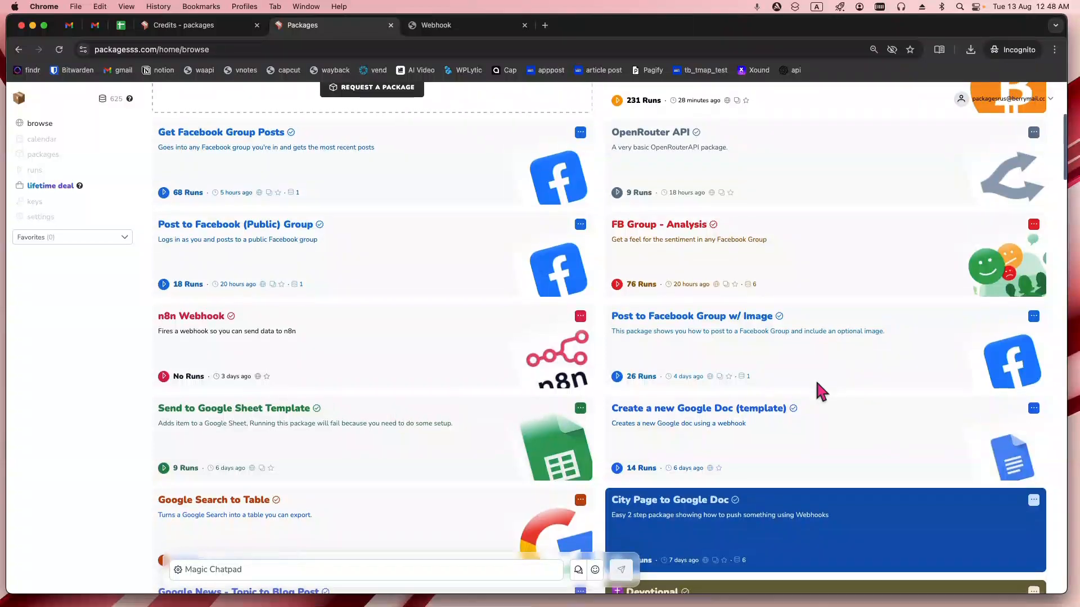
pyautogui.scroll(2, 815, 386)
pyautogui.scroll(-3, 727, 482)
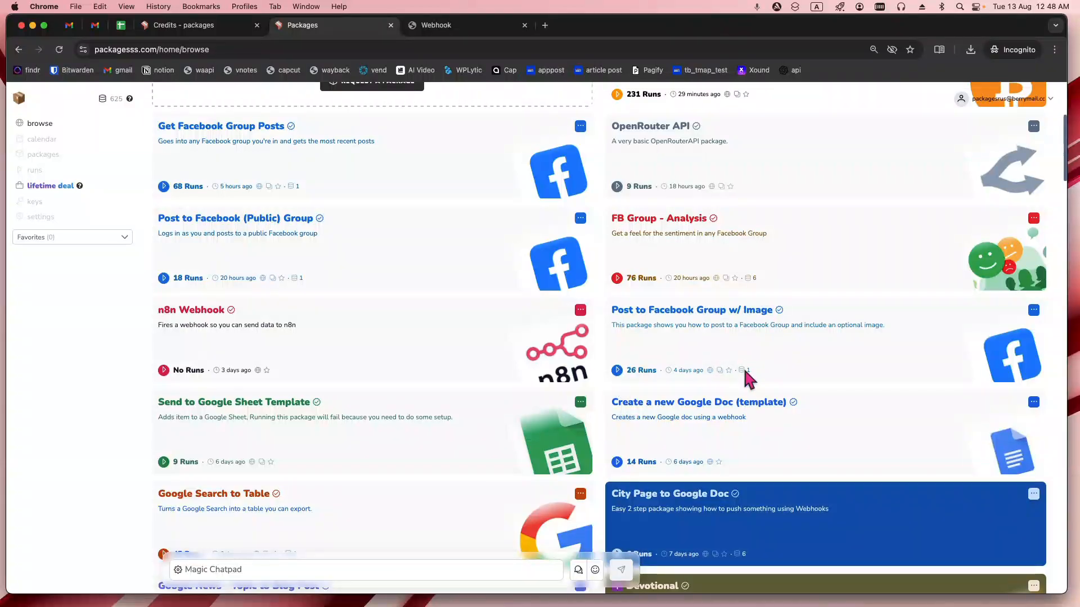
pyautogui.scroll(-3, 762, 457)
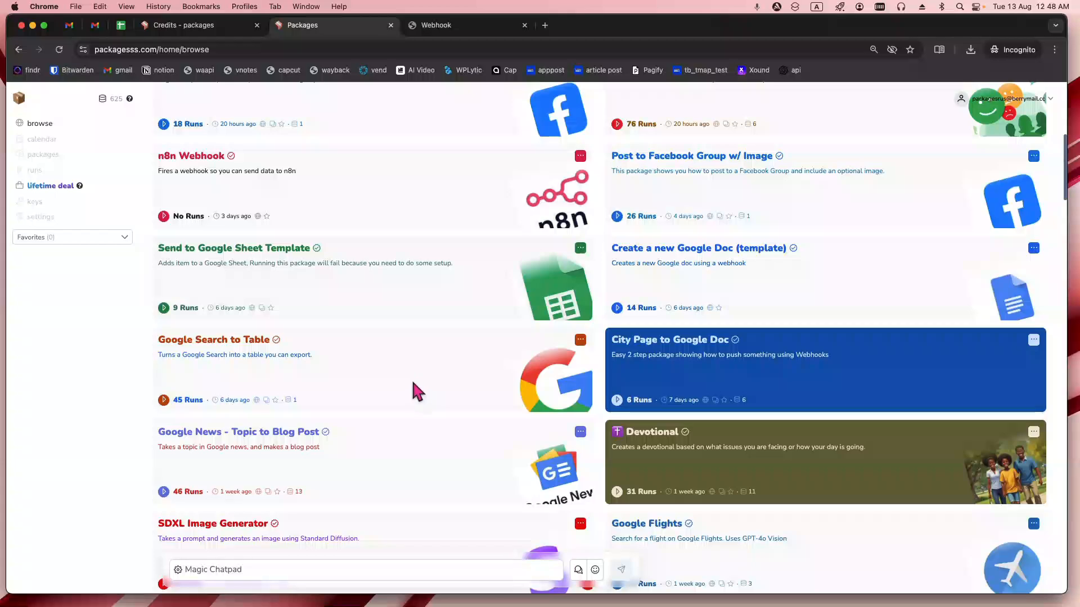
pyautogui.scroll(-3, 504, 443)
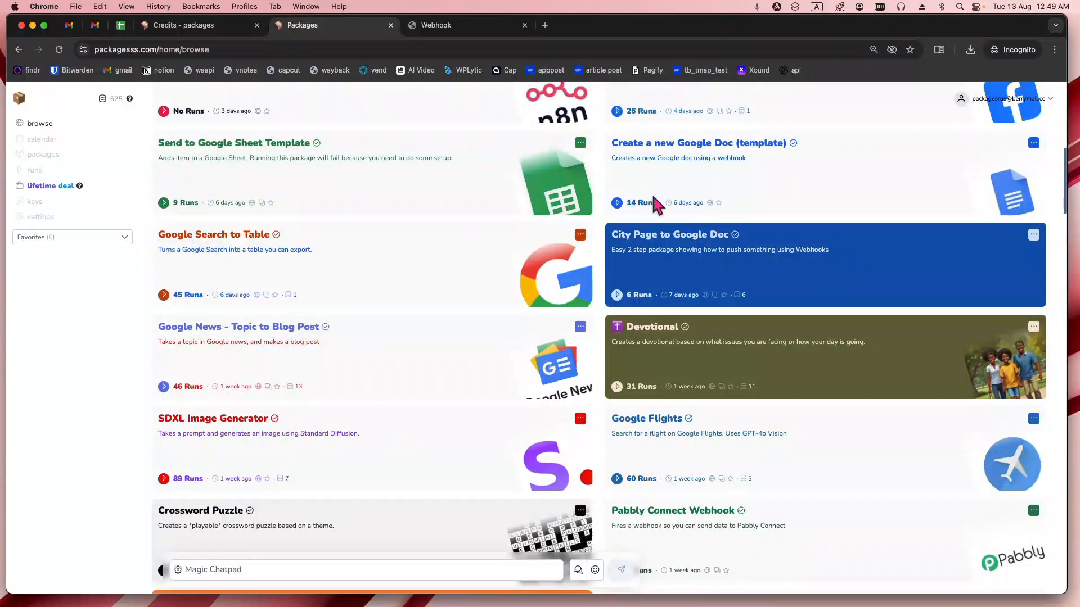
pyautogui.scroll(-4, 461, 406)
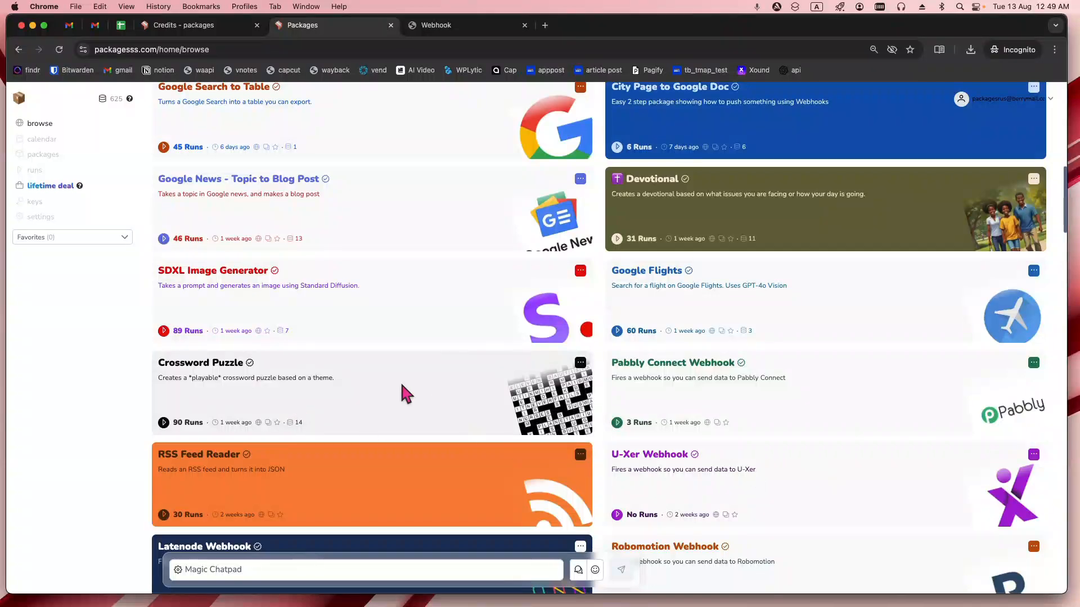
pyautogui.scroll(12, 329, 374)
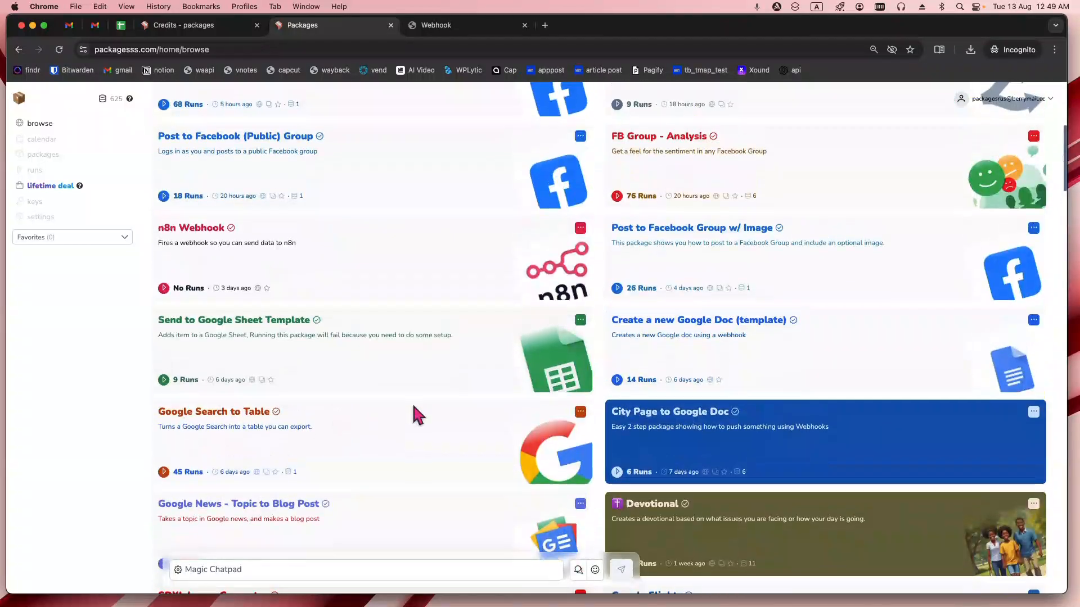
pyautogui.scroll(3, 482, 425)
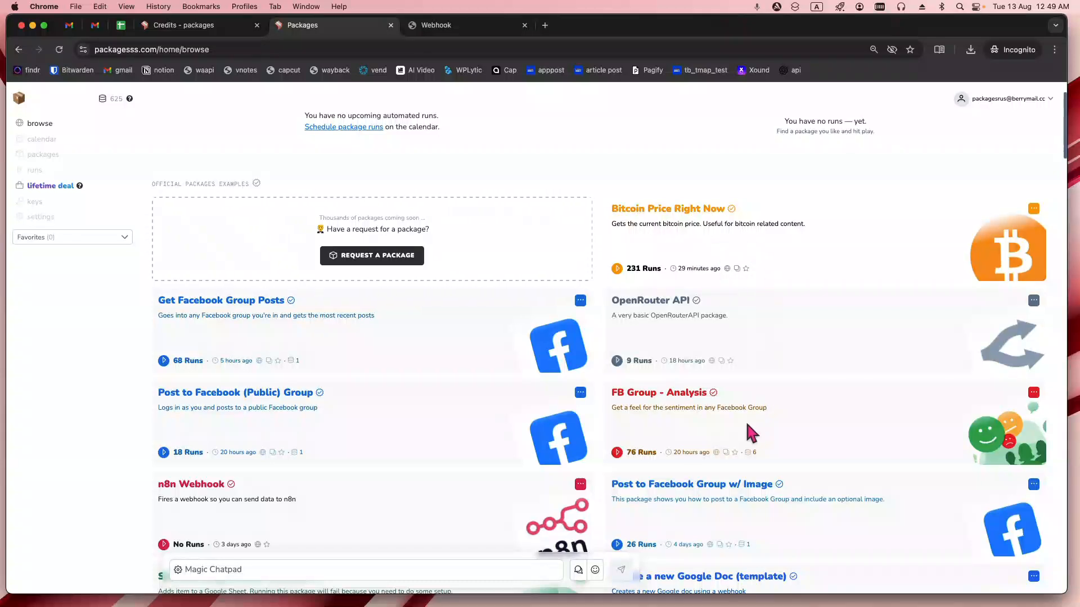
pyautogui.scroll(-2, 746, 424)
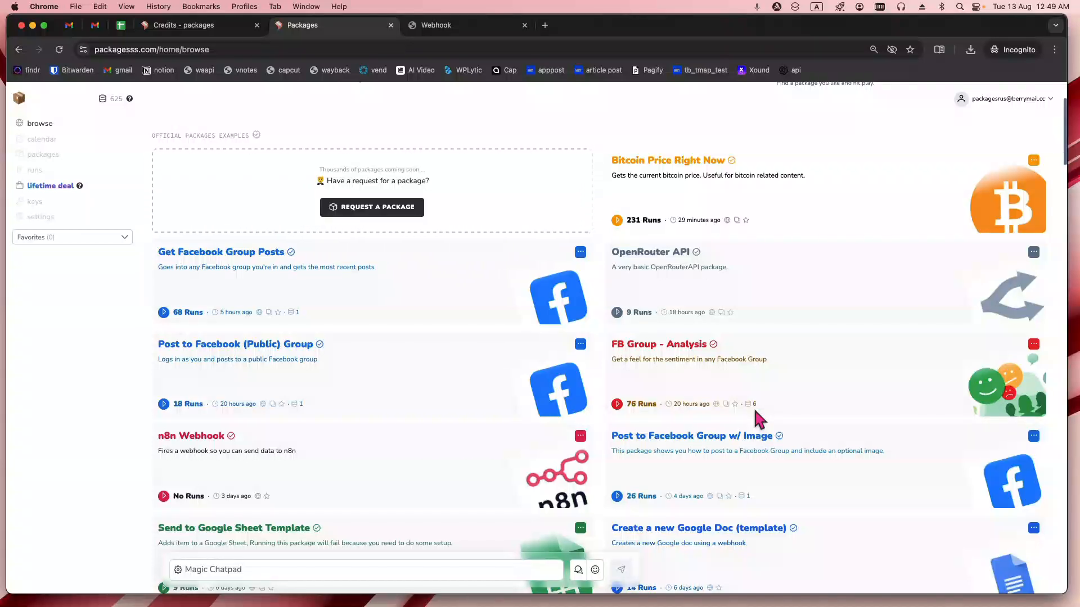
pyautogui.scroll(-1, 365, 408)
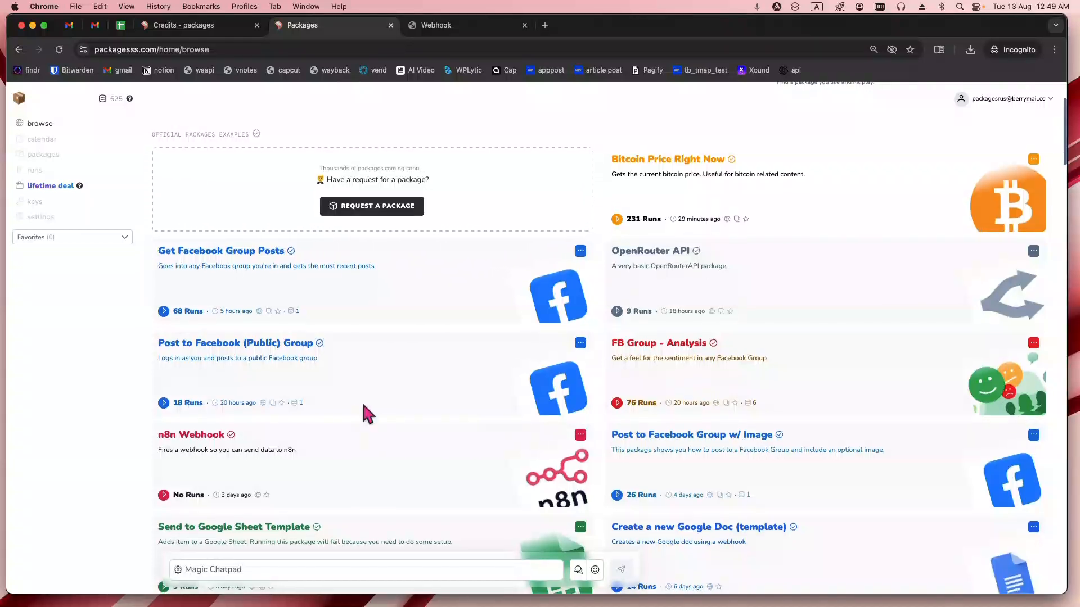
# Open the credits demo package and consult the documentation's credit table for its node types.
pyautogui.click(59, 163)
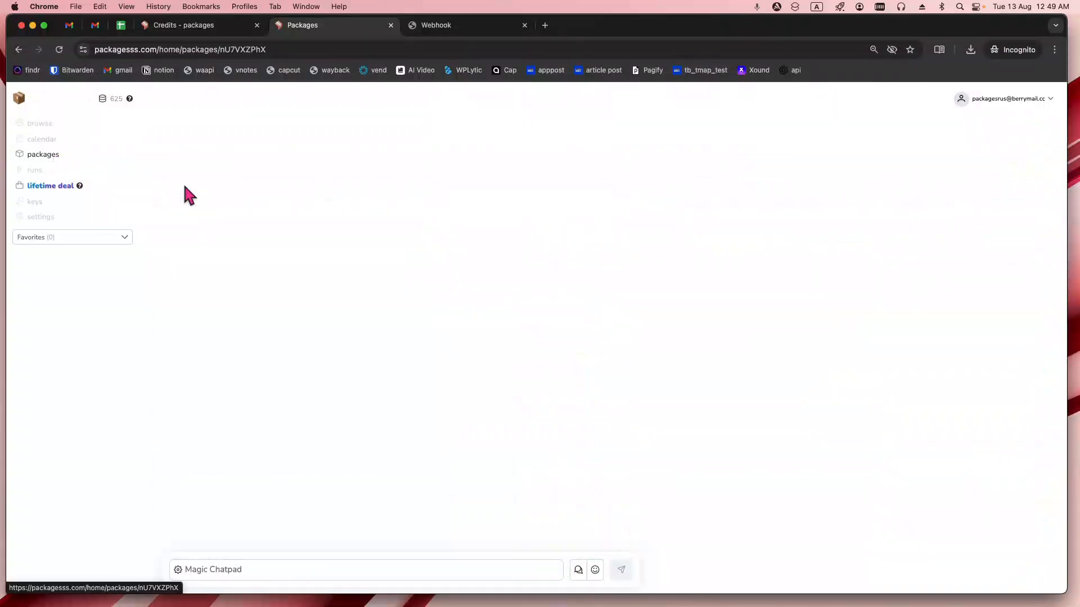
pyautogui.click(184, 188)
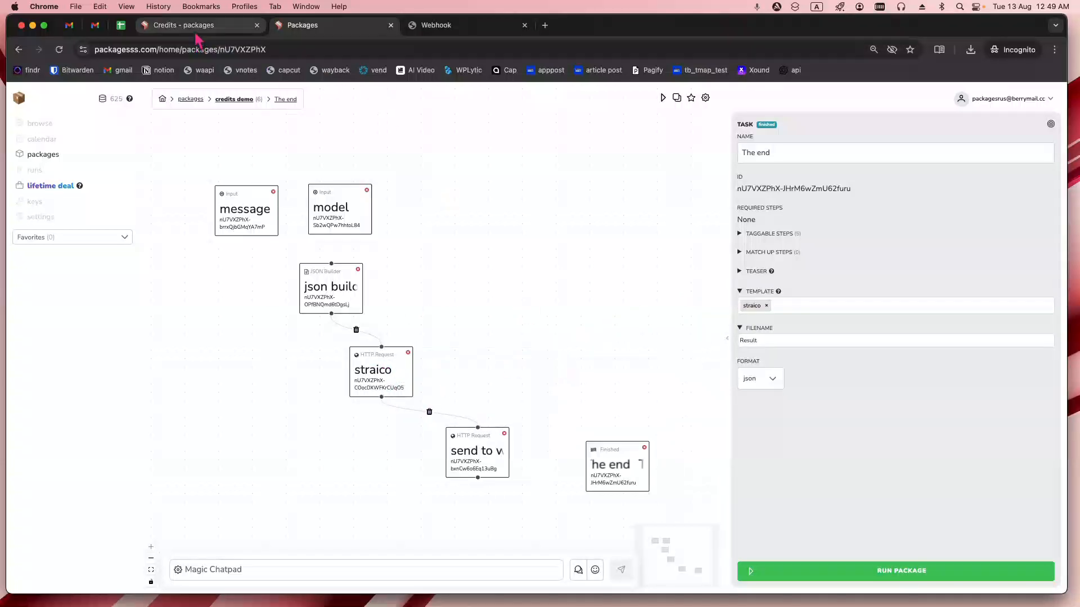
pyautogui.click(219, 29)
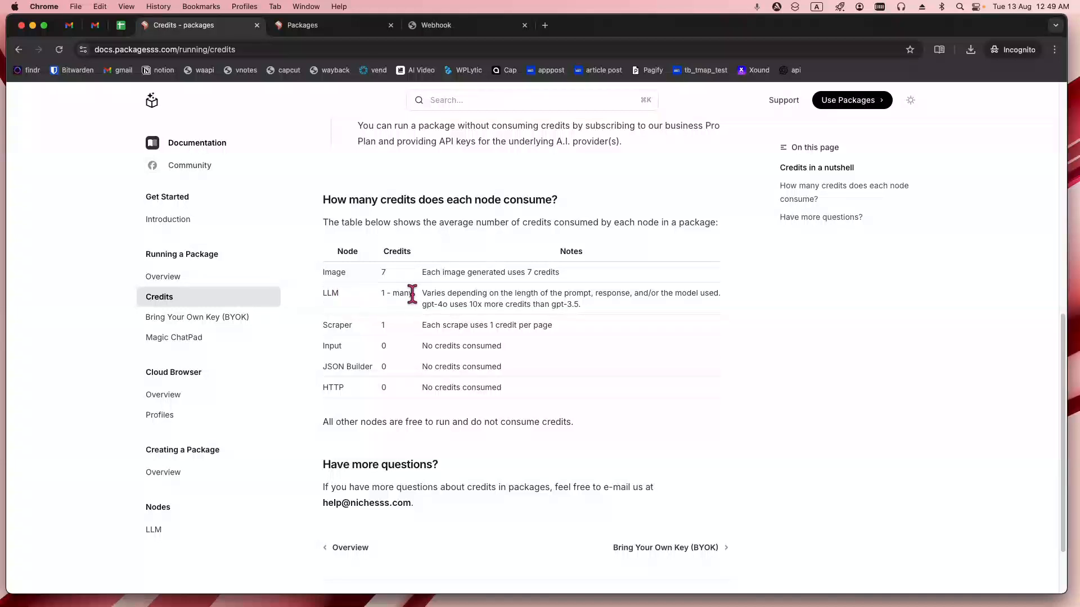
# Add an LLM node to the empty area of the credits demo canvas and select it.
pyautogui.click(325, 27)
pyautogui.rightClick(512, 218)
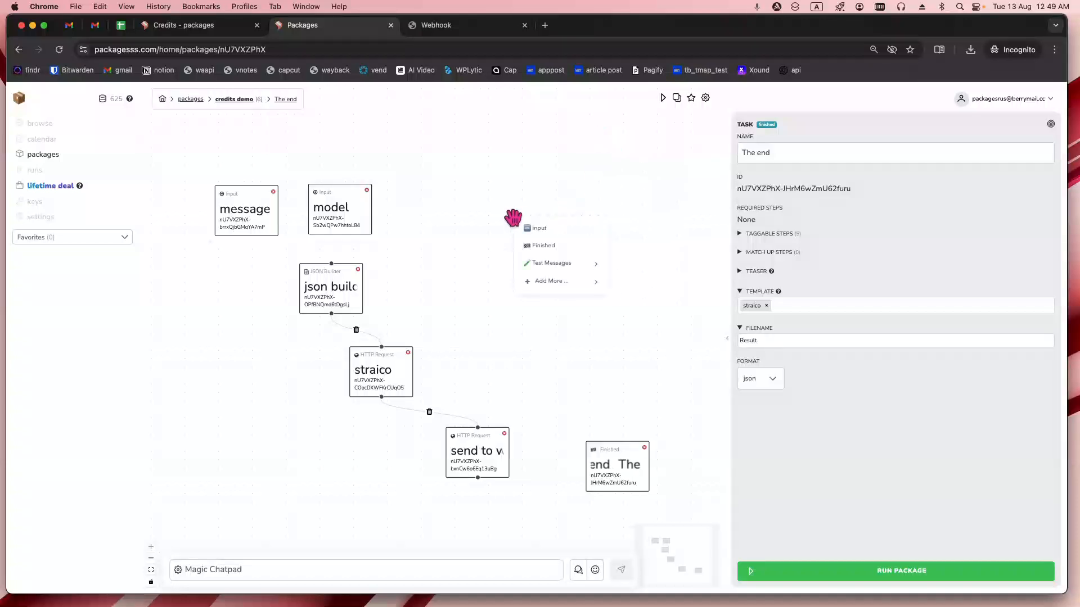
pyautogui.moveTo(546, 270)
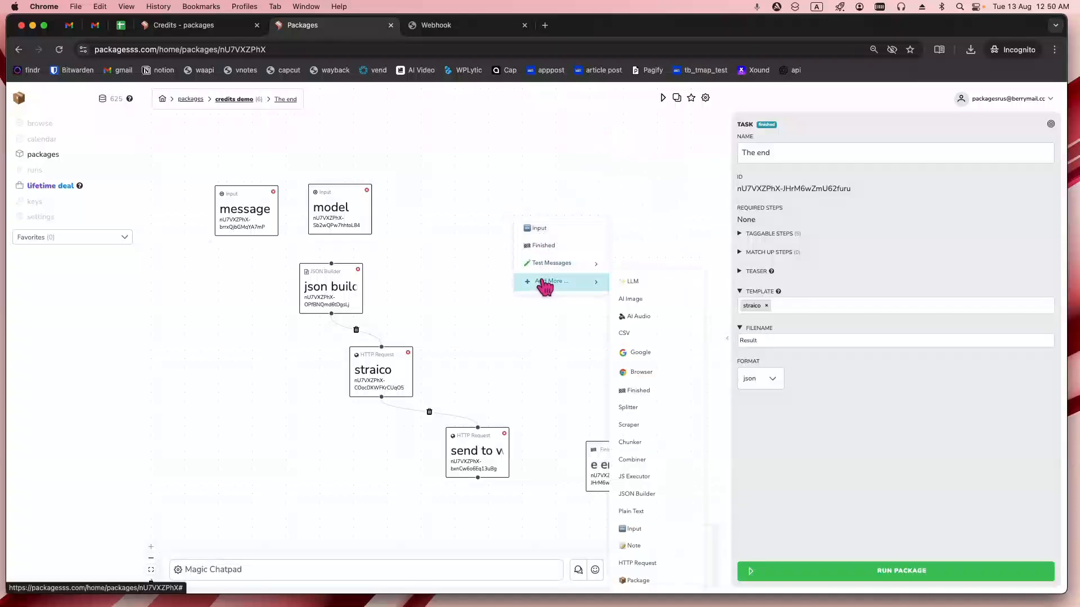
pyautogui.rightClick(482, 249)
pyautogui.moveTo(516, 306)
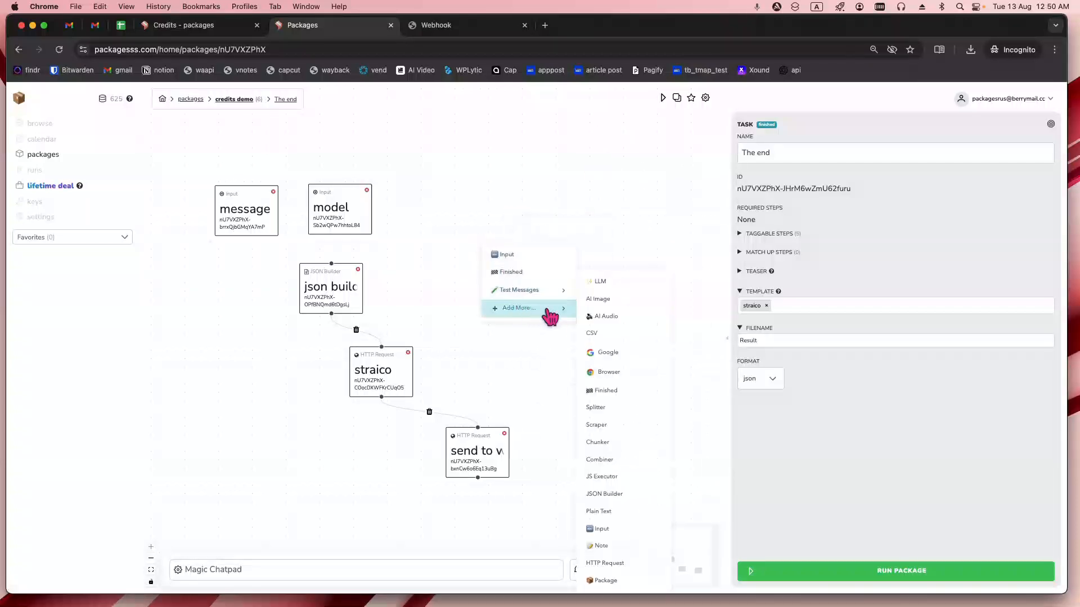
pyautogui.click(617, 284)
pyautogui.click(514, 274)
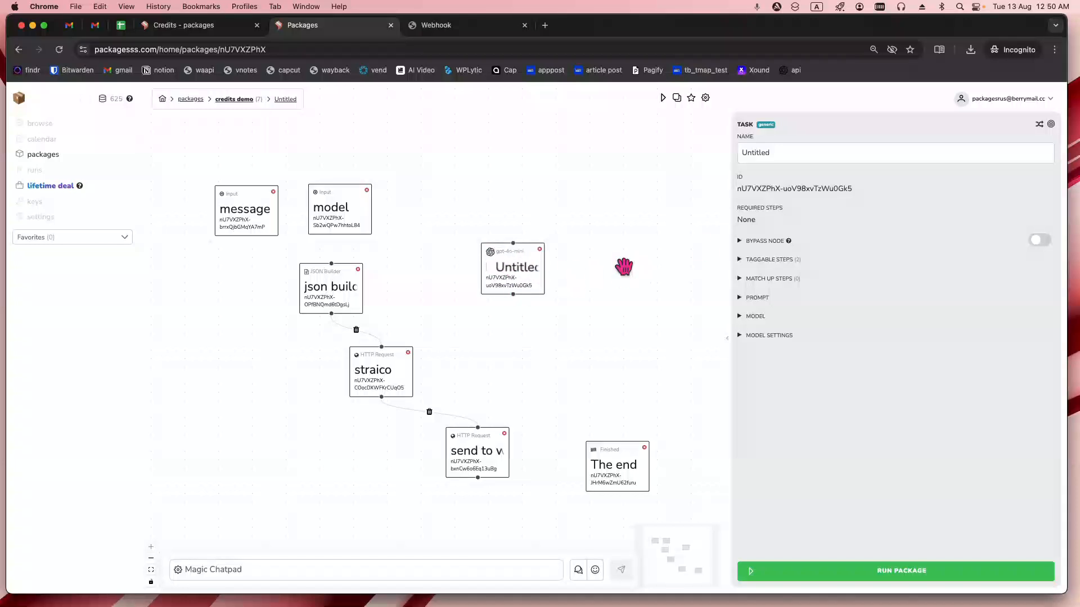
# Choose gpt-4o-mini as the untitled LLM node's model and expand its prompt section.
pyautogui.click(755, 316)
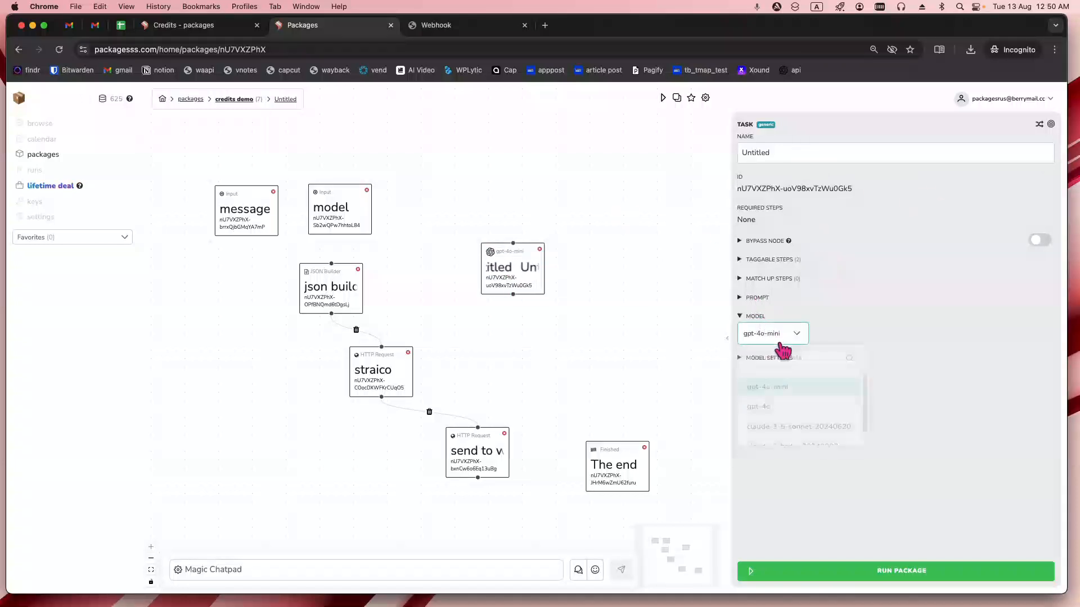
pyautogui.click(779, 339)
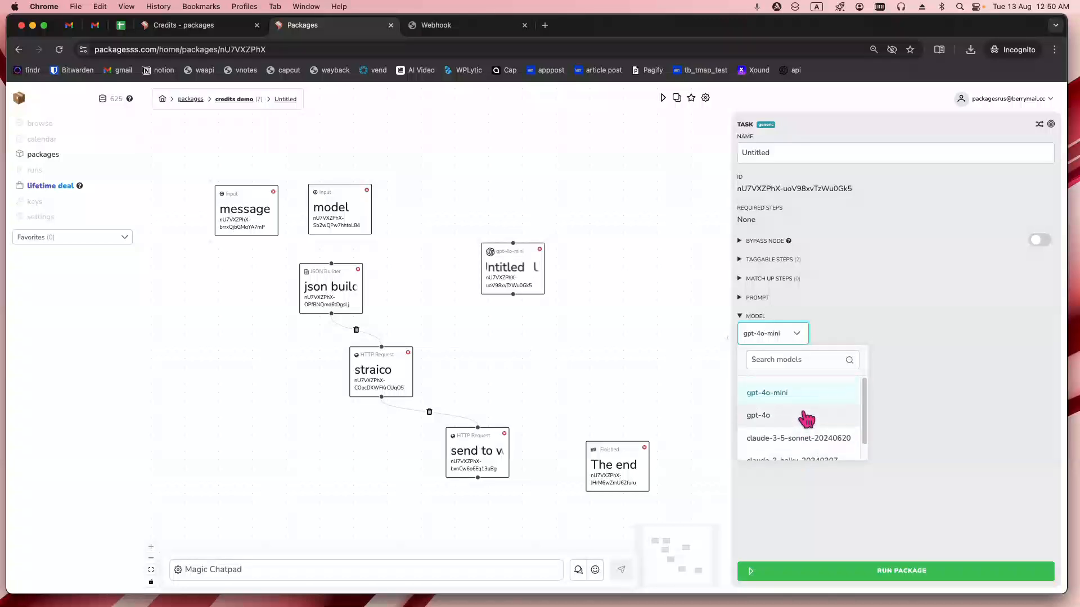
pyautogui.click(787, 393)
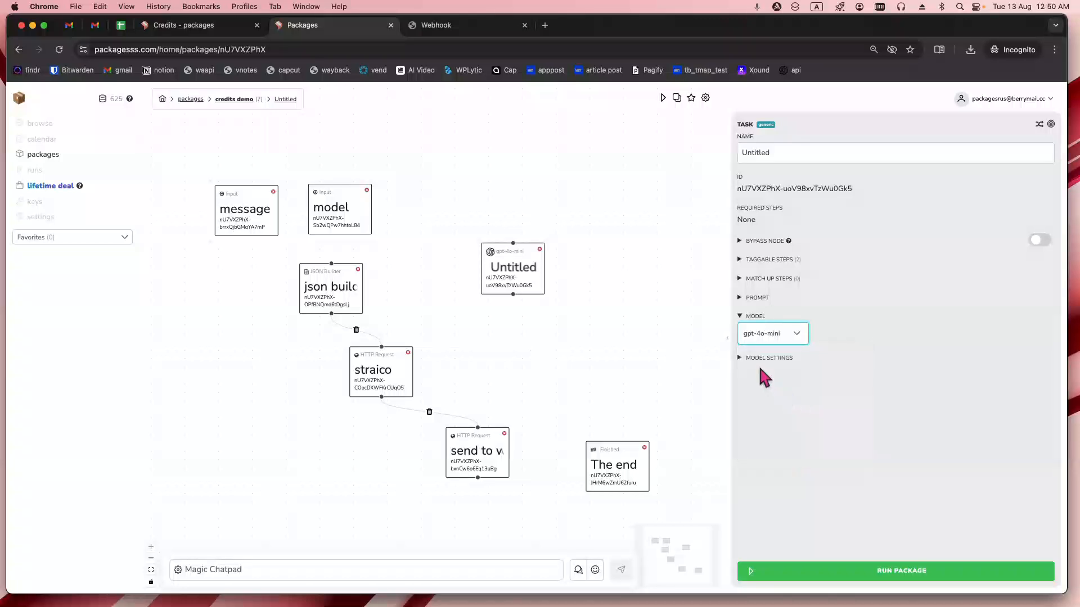
pyautogui.click(764, 300)
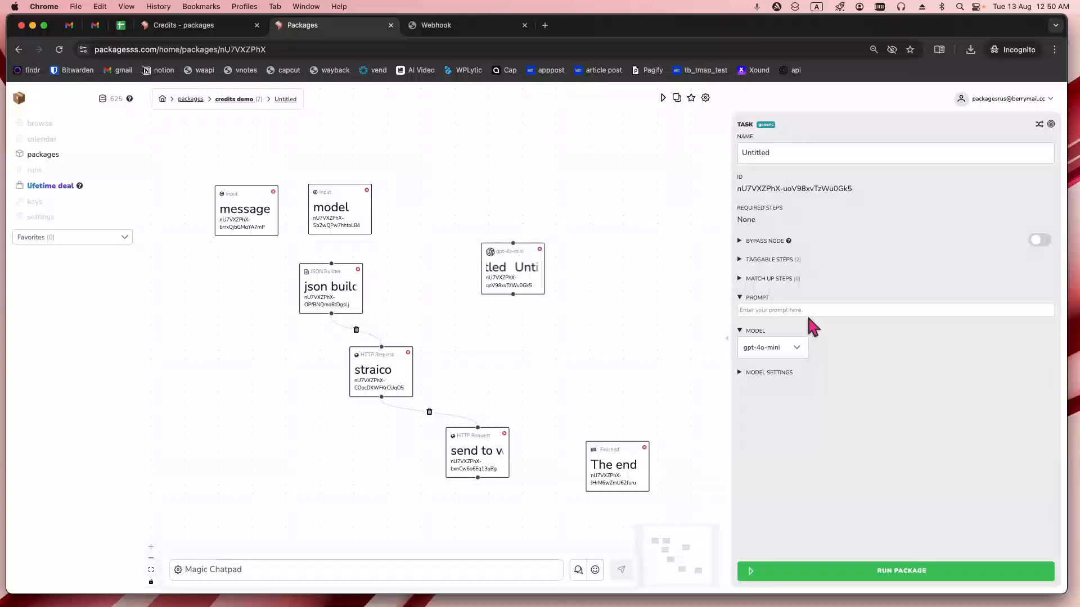
# Move the untitled LLM node lower on the canvas, then delete it from the package.
pyautogui.moveTo(515, 266); pyautogui.dragTo(485, 323)
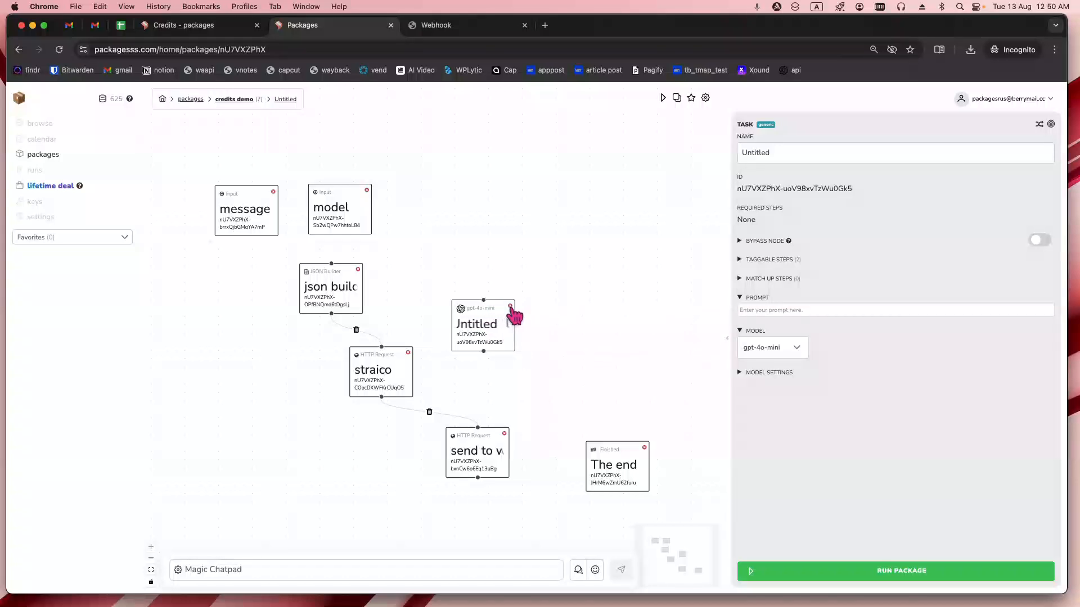
pyautogui.click(510, 307)
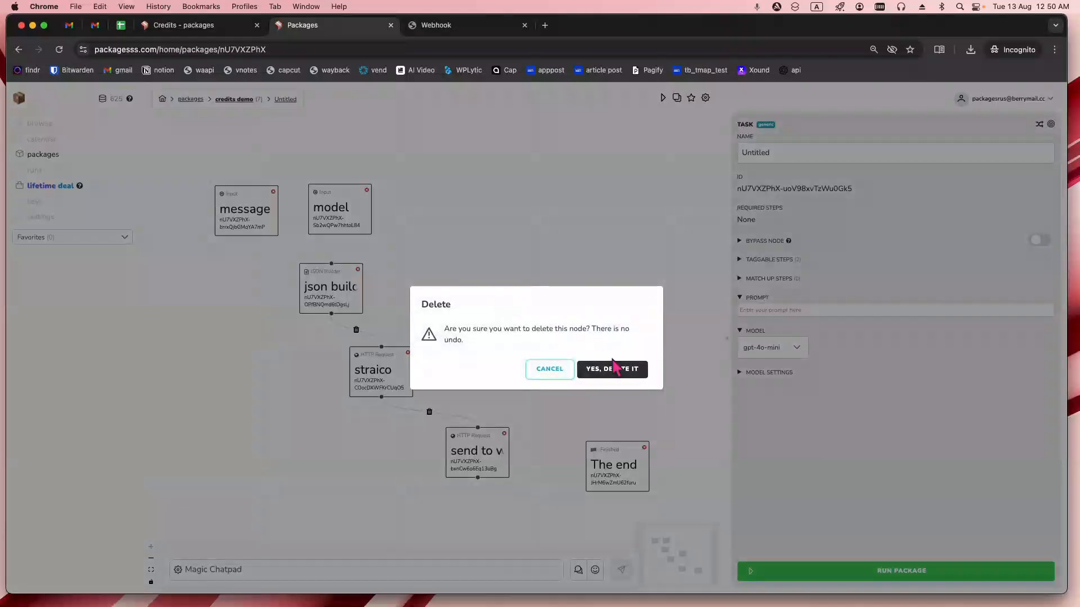
pyautogui.click(618, 375)
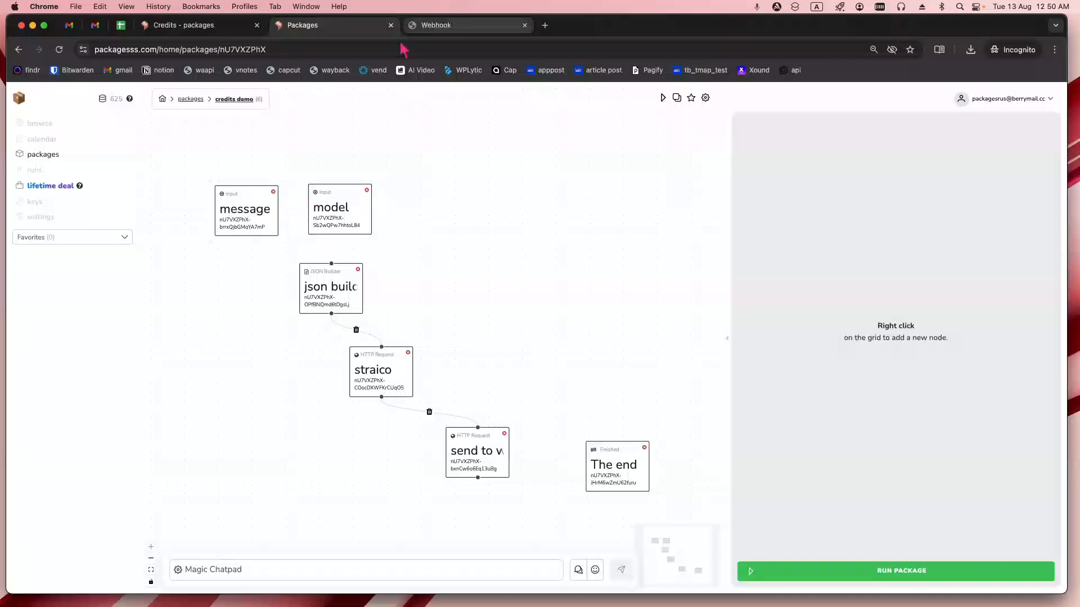
# Compare the package's JSON Builder and other nodes with the node credit table in the documentation.
pyautogui.click(198, 25)
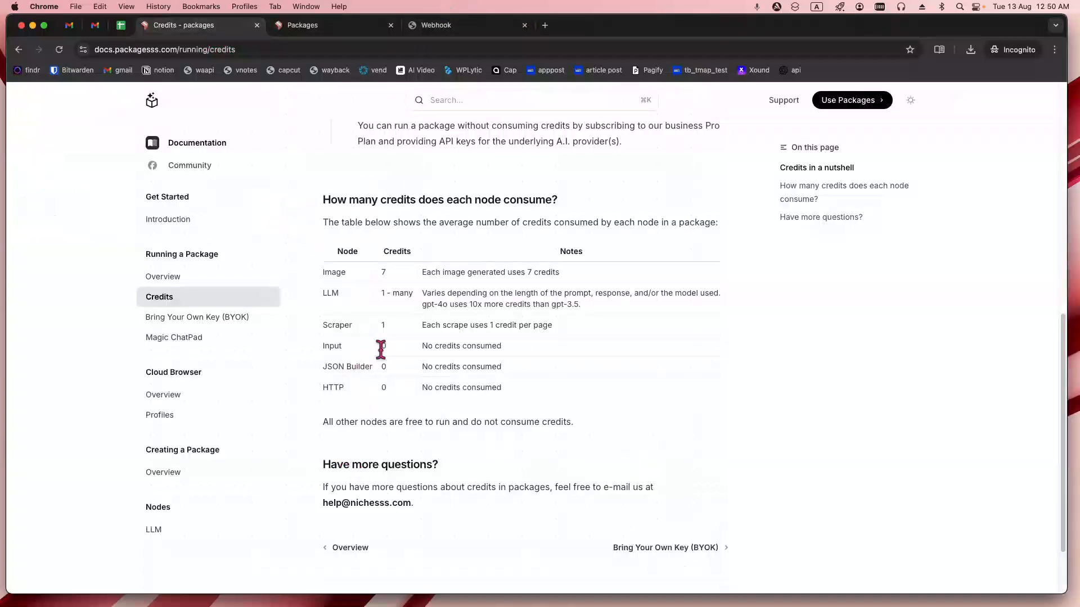
pyautogui.click(303, 27)
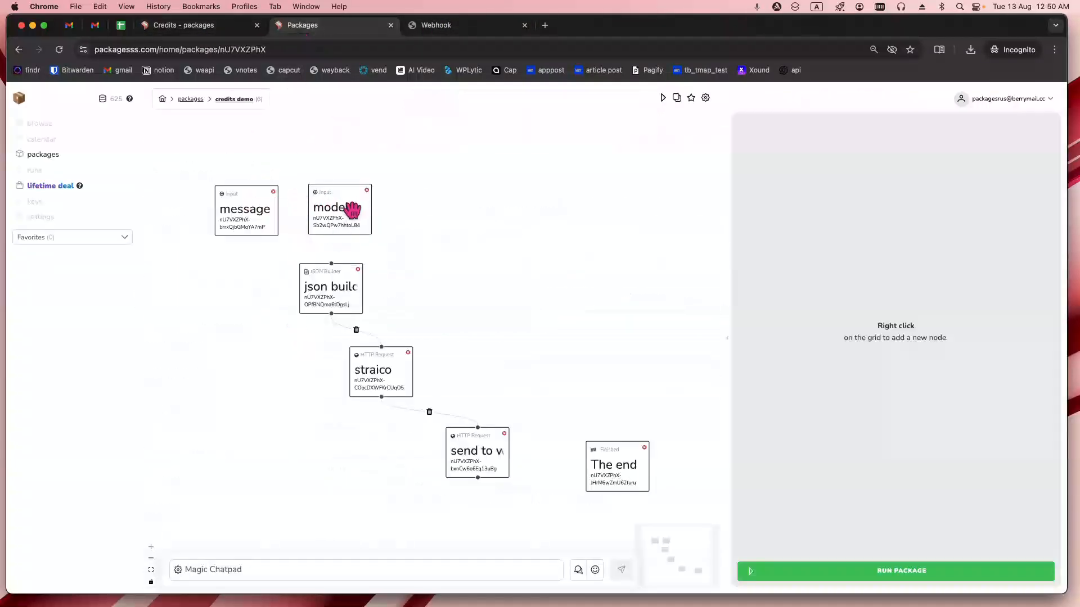
pyautogui.click(325, 293)
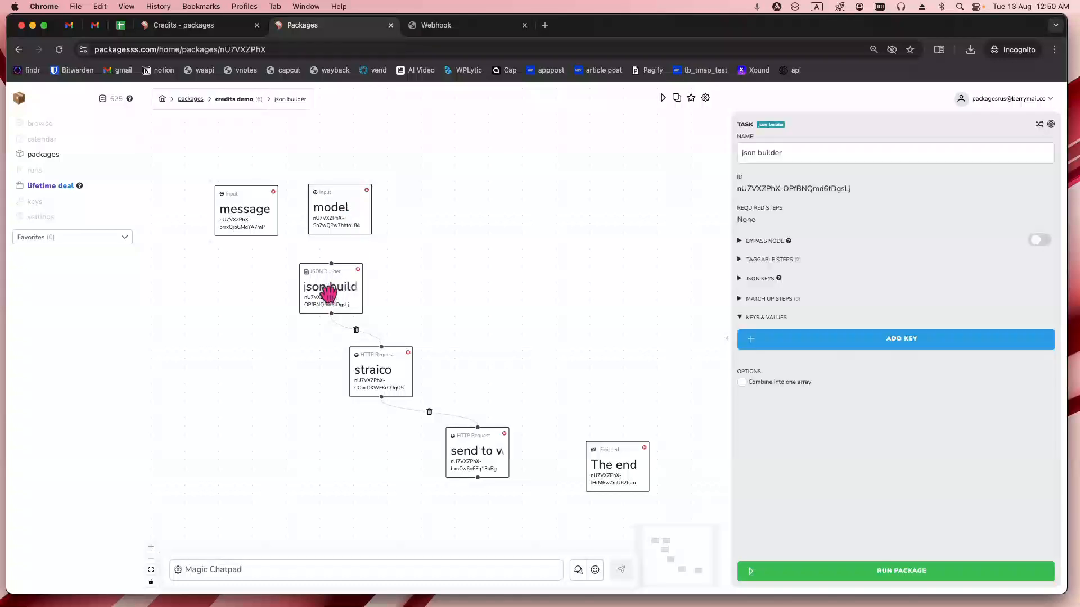
pyautogui.click(224, 27)
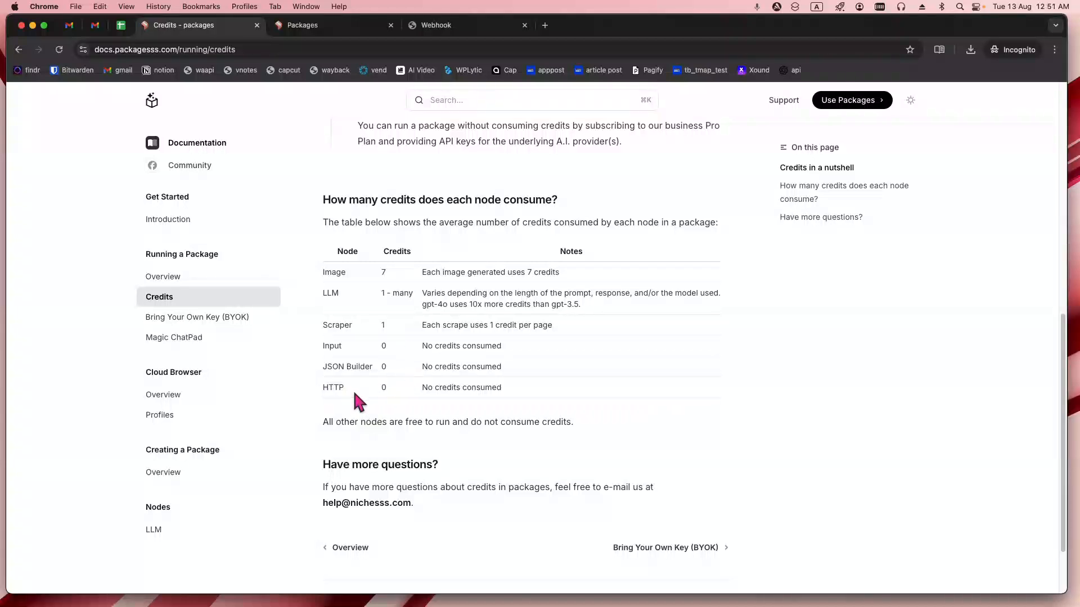
pyautogui.click(309, 28)
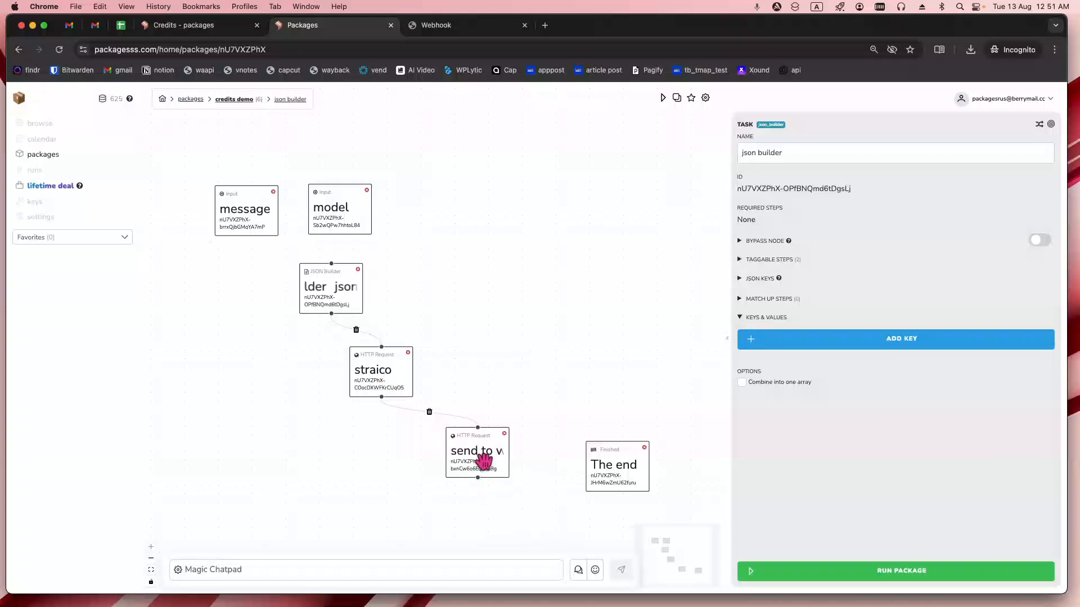
# Copy the test callback URL from webhook.is and open the package's send to webhook.is HTTP Request node.
pyautogui.click(445, 25)
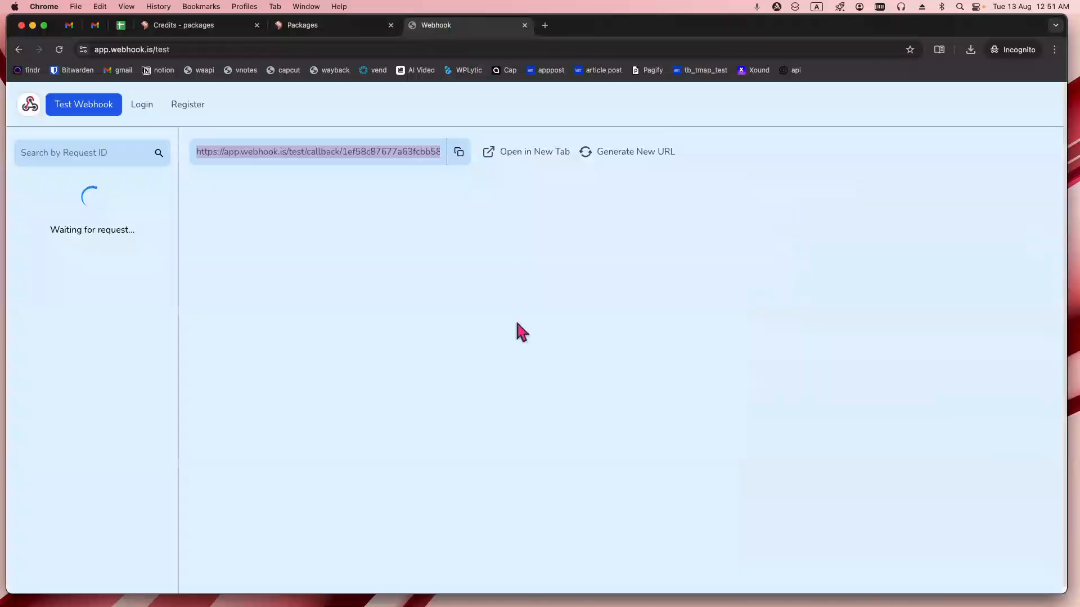
pyautogui.click(458, 160)
pyautogui.click(340, 27)
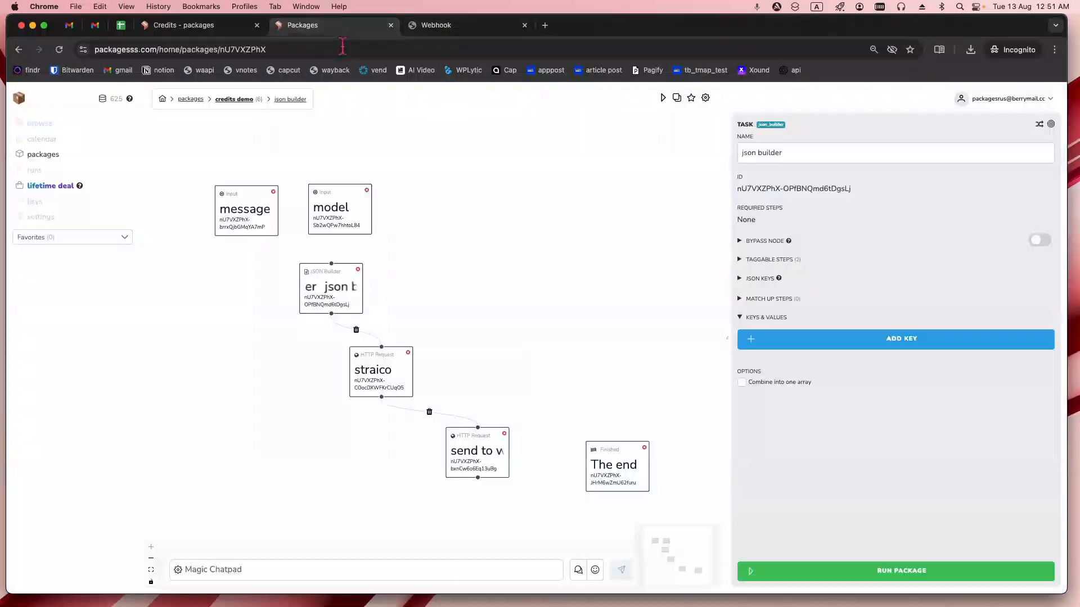
pyautogui.click(488, 457)
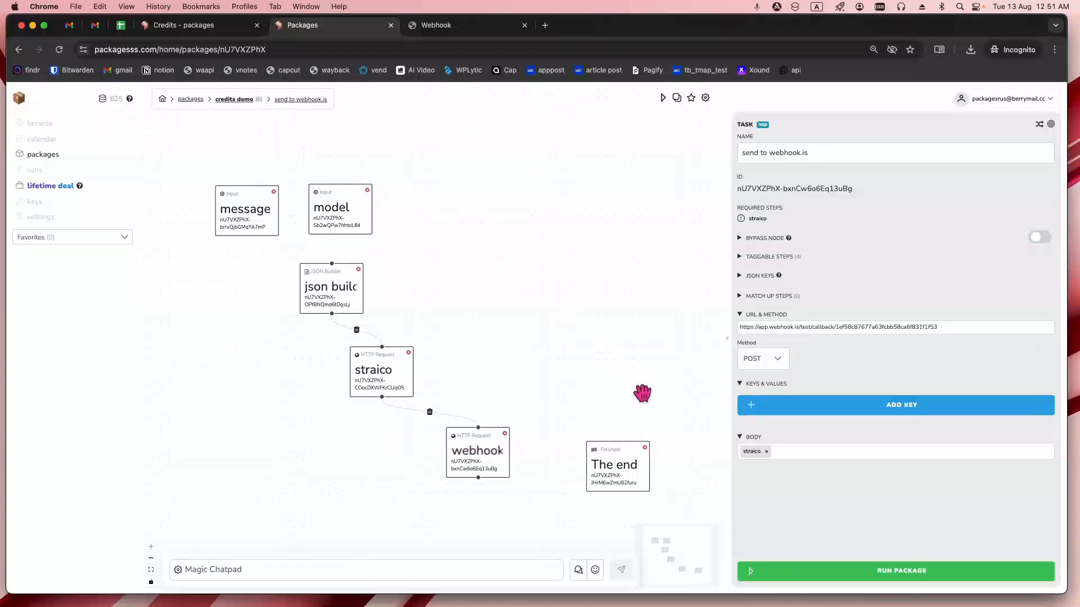
# Start a run of the credits demo package and enter "What are the Ethical Concerns of AI in Marketing?" as the message.
pyautogui.click(892, 571)
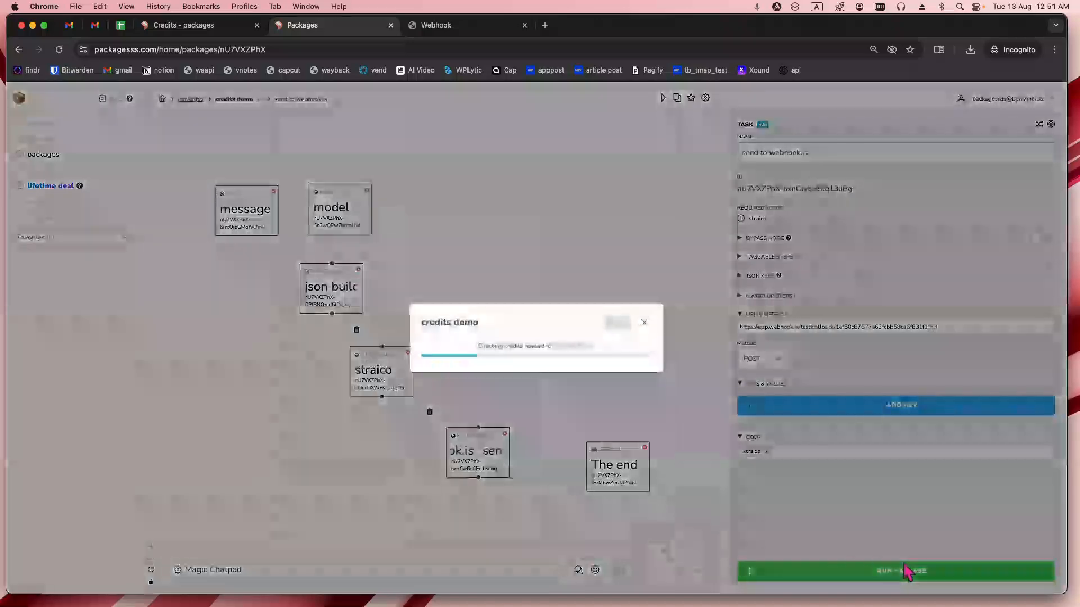
pyautogui.click(428, 281)
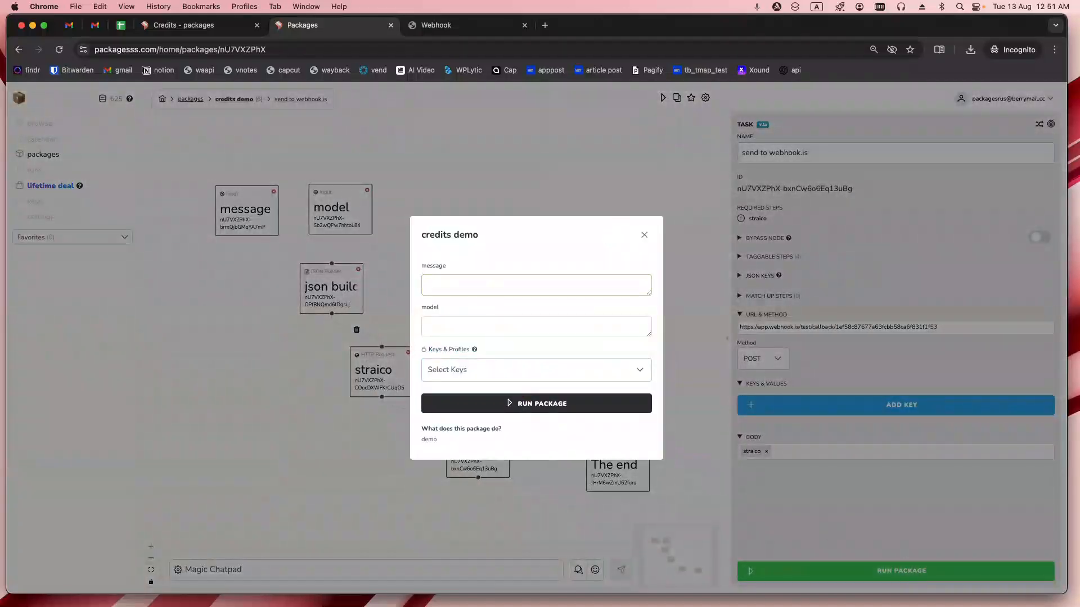
pyautogui.press('super+Tab')
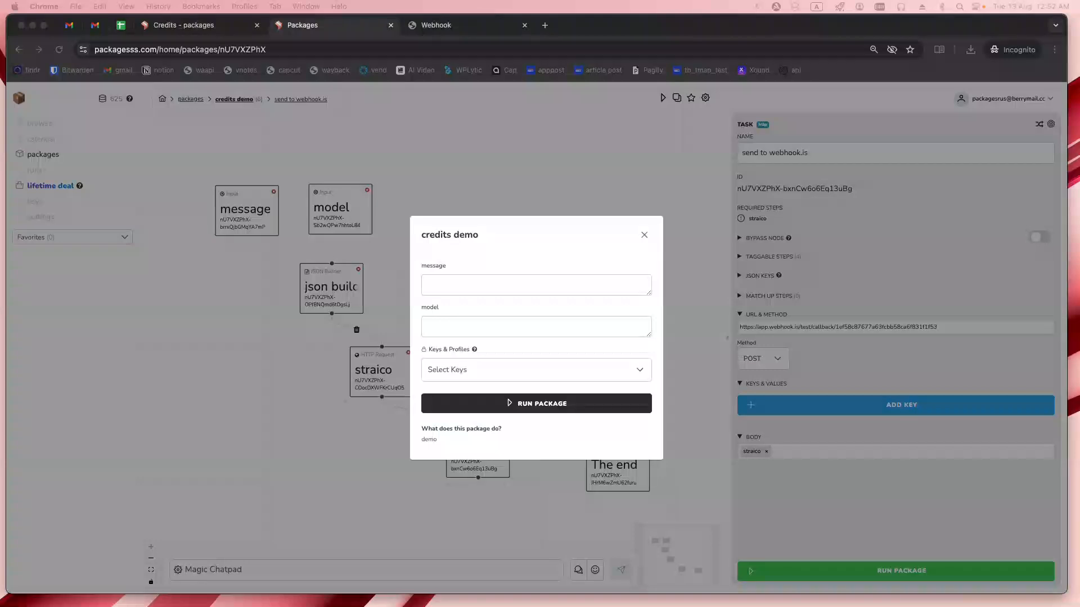
pyautogui.click(464, 285)
pyautogui.press('super+v')
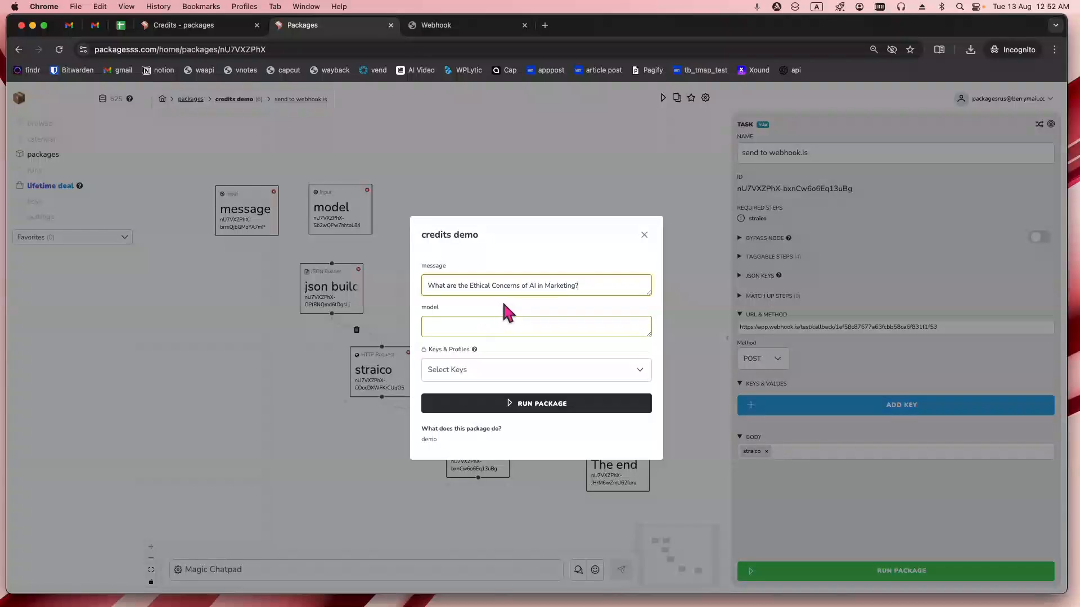
# Set the run's model to openai/gpt-4o and run the credits demo package.
pyautogui.click(562, 325)
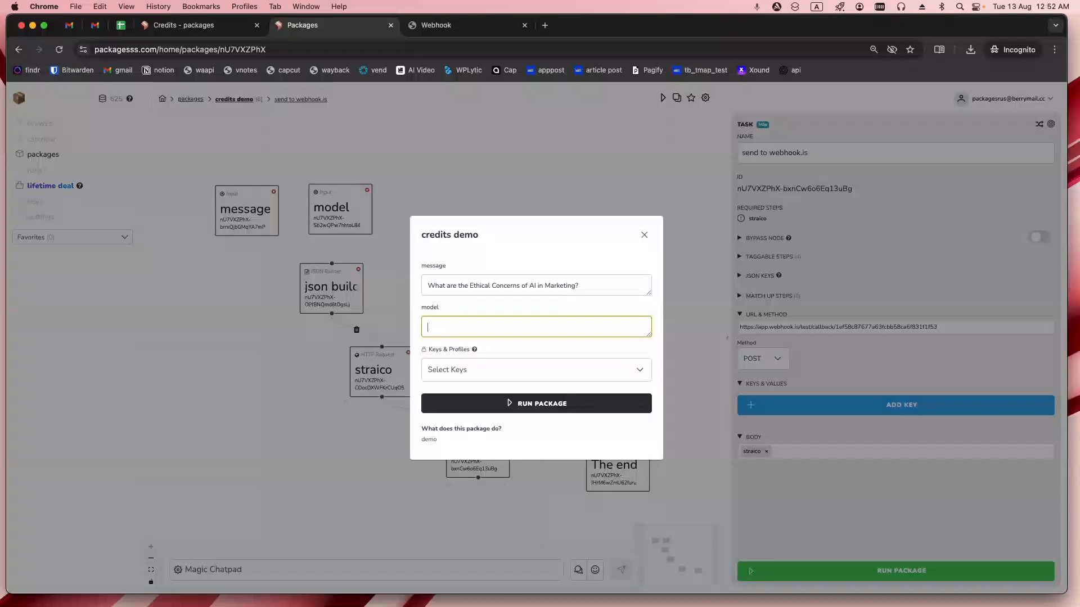
pyautogui.press('super+Tab')
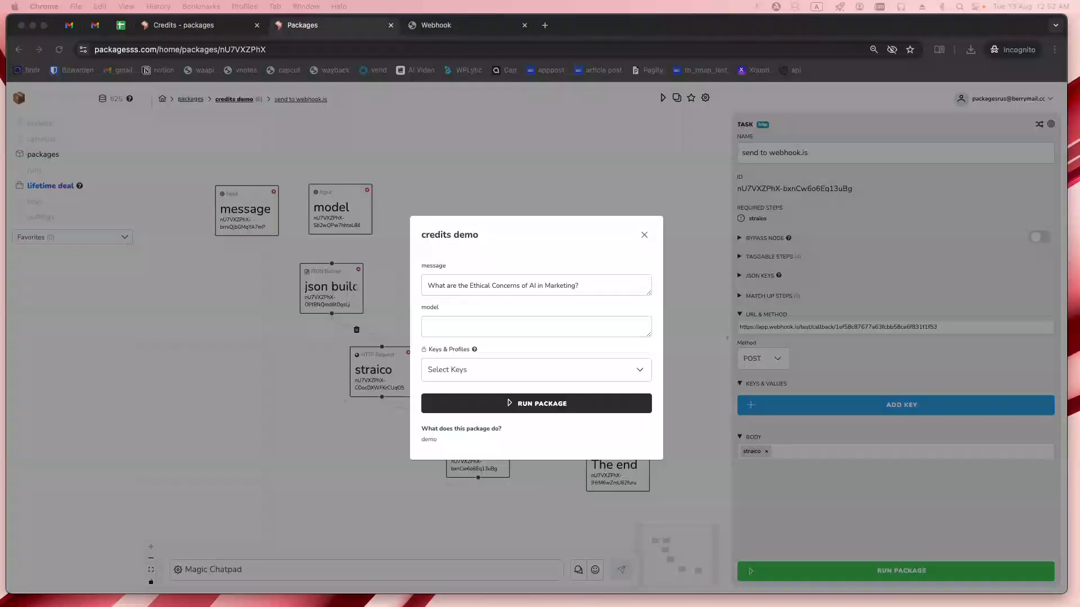
pyautogui.click(503, 325)
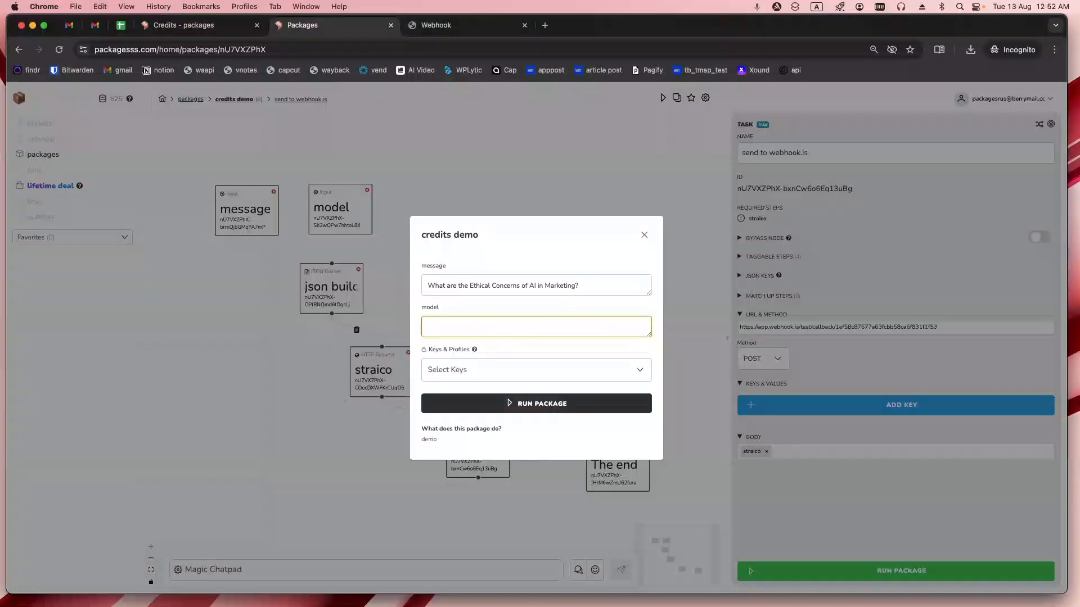
pyautogui.press('super+Tab')
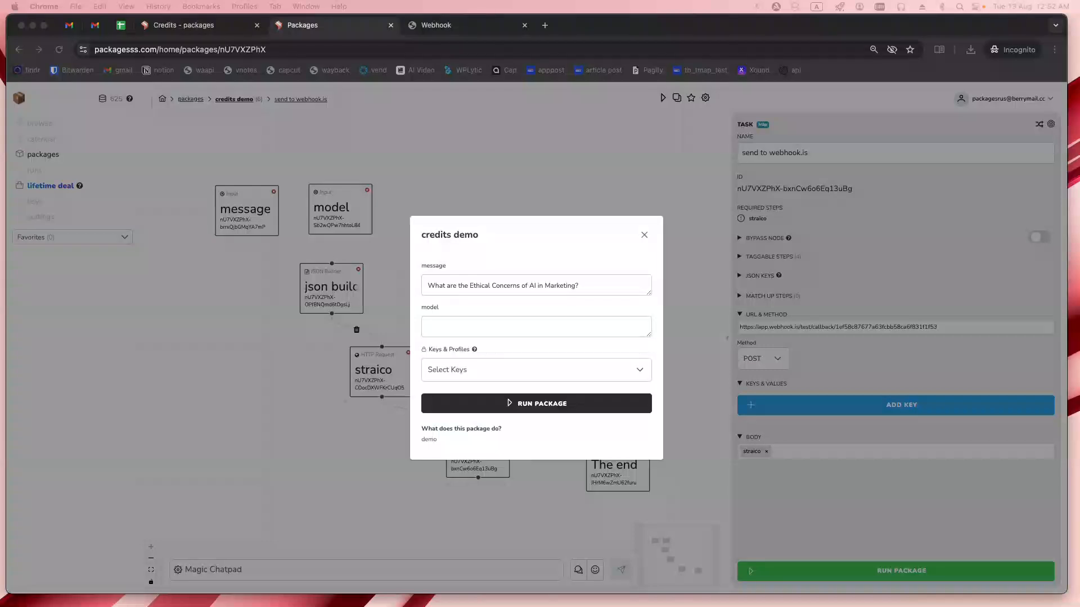
pyautogui.click(444, 325)
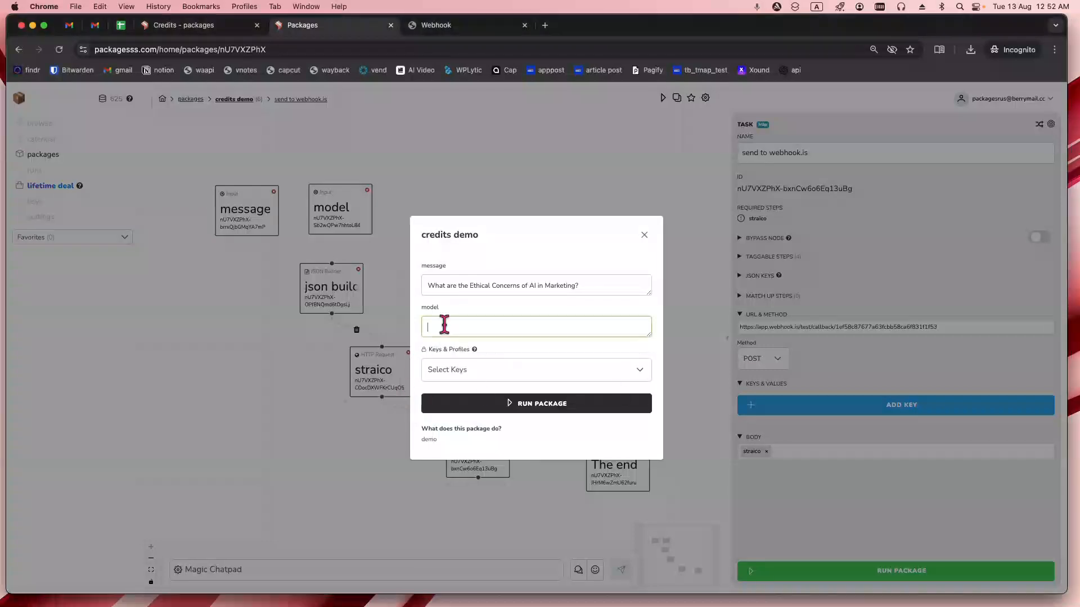
pyautogui.press('super+v')
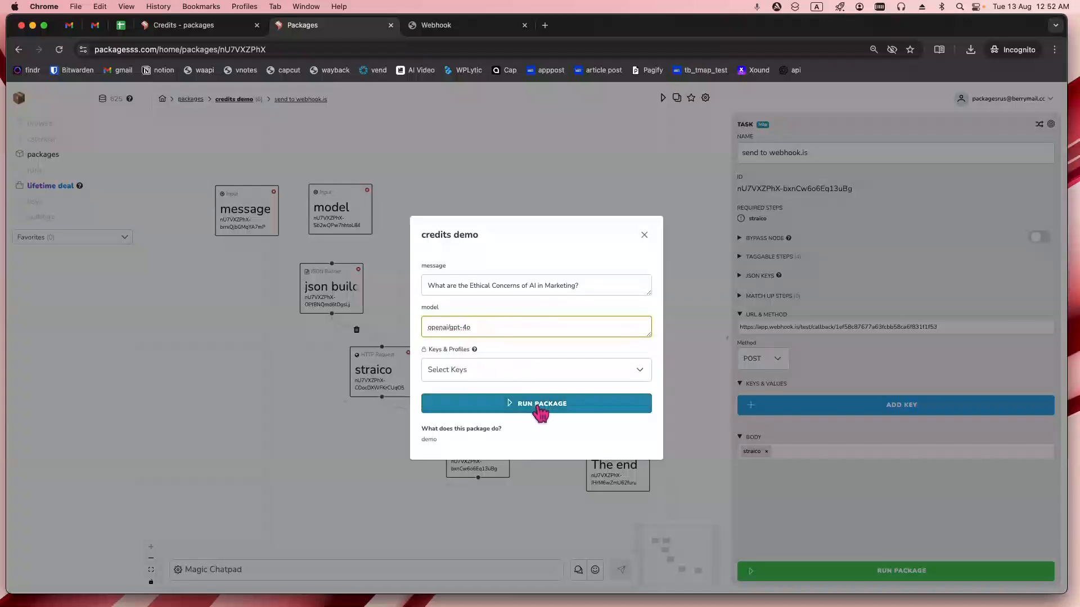
pyautogui.click(505, 406)
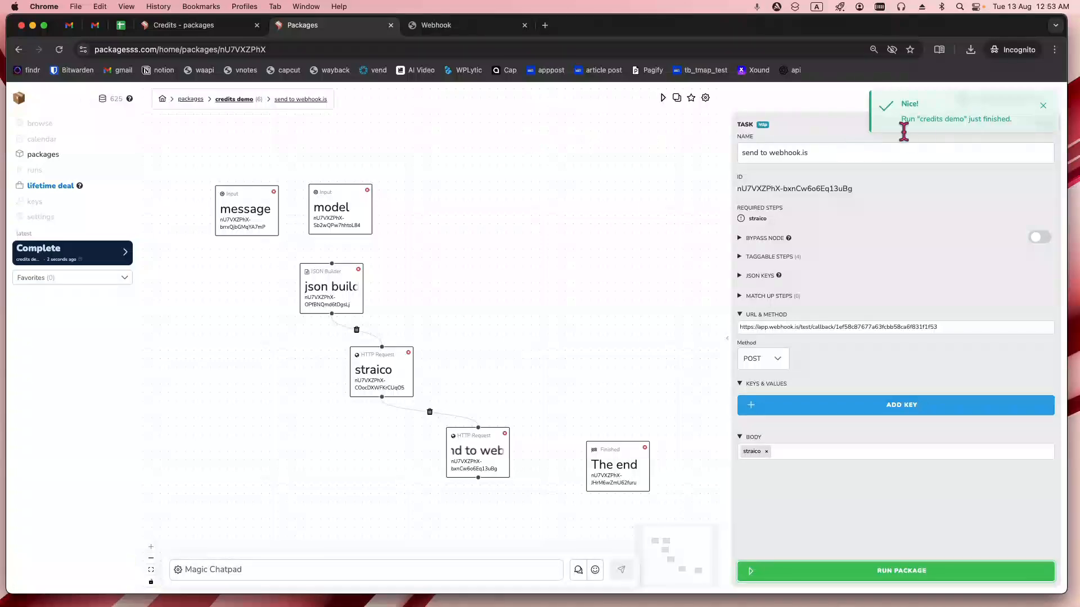
# Review the completed run's result, compare it with the request received at webhook.is, and close the result.
pyautogui.click(66, 253)
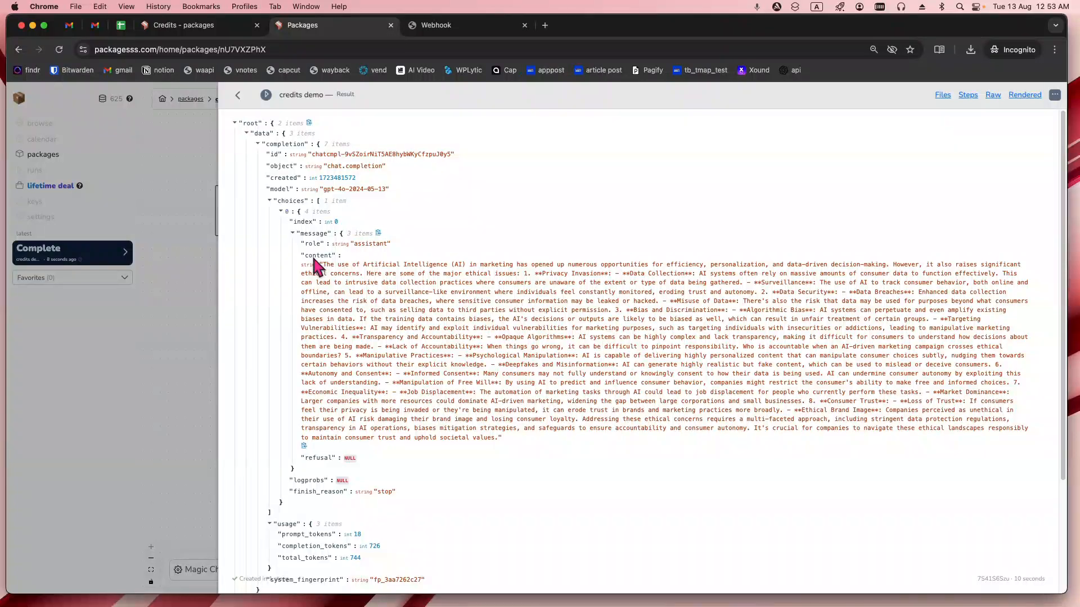
pyautogui.click(438, 28)
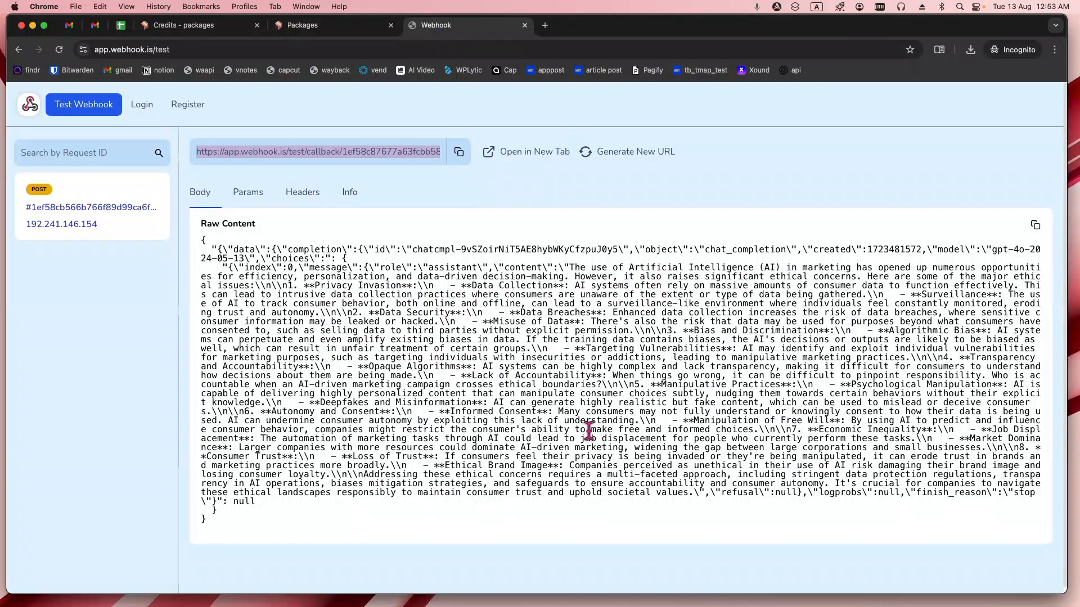
pyautogui.click(327, 28)
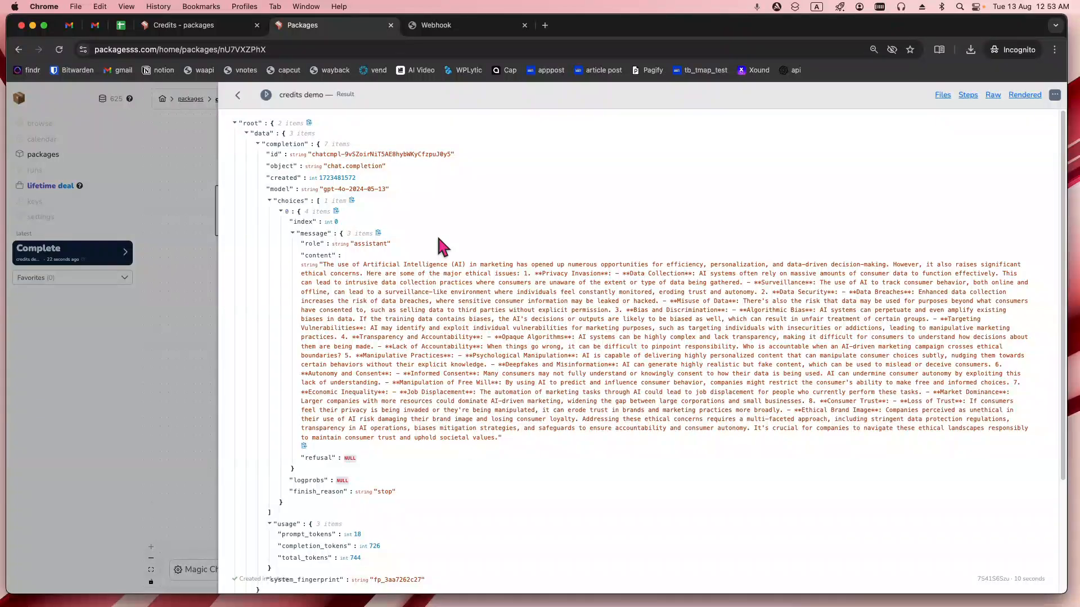
pyautogui.click(180, 123)
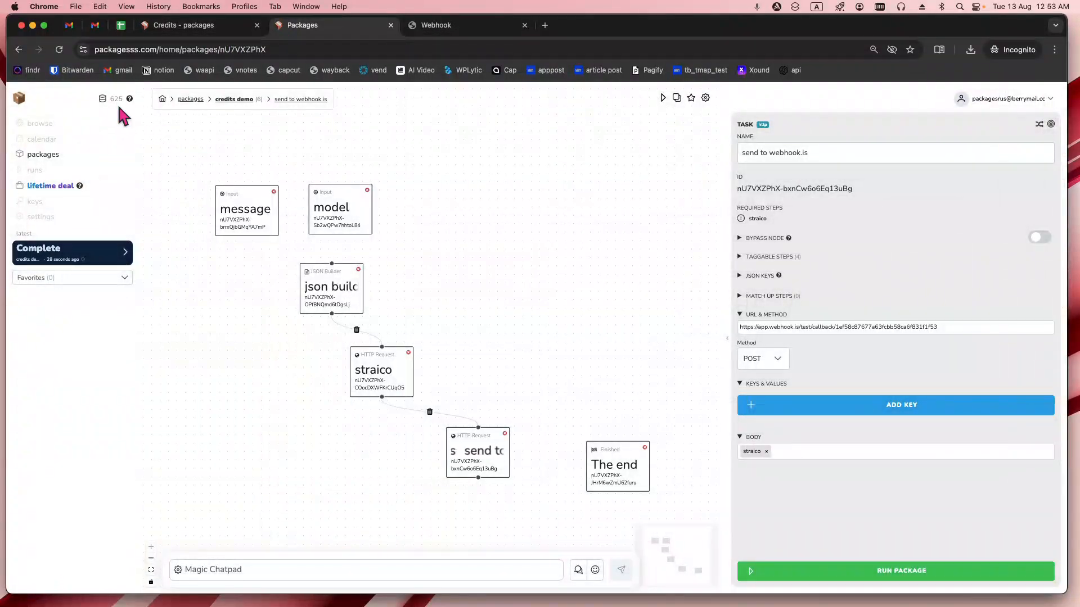
# Refresh the package page, then check the current credit balance and recent usage in the account settings, reloading them.
pyautogui.click(60, 49)
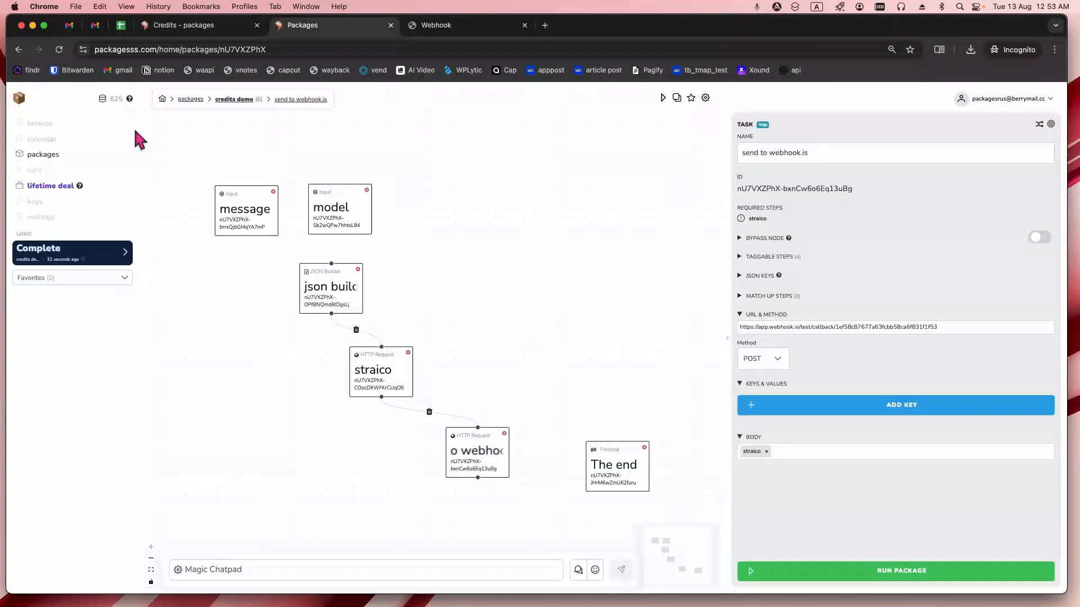
pyautogui.click(1034, 99)
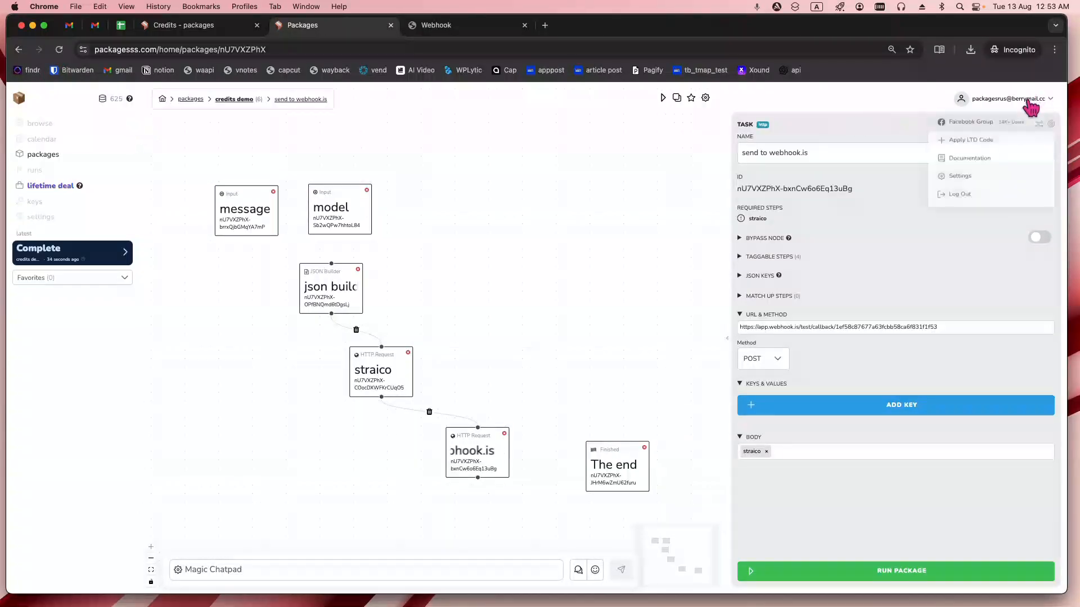
pyautogui.click(978, 178)
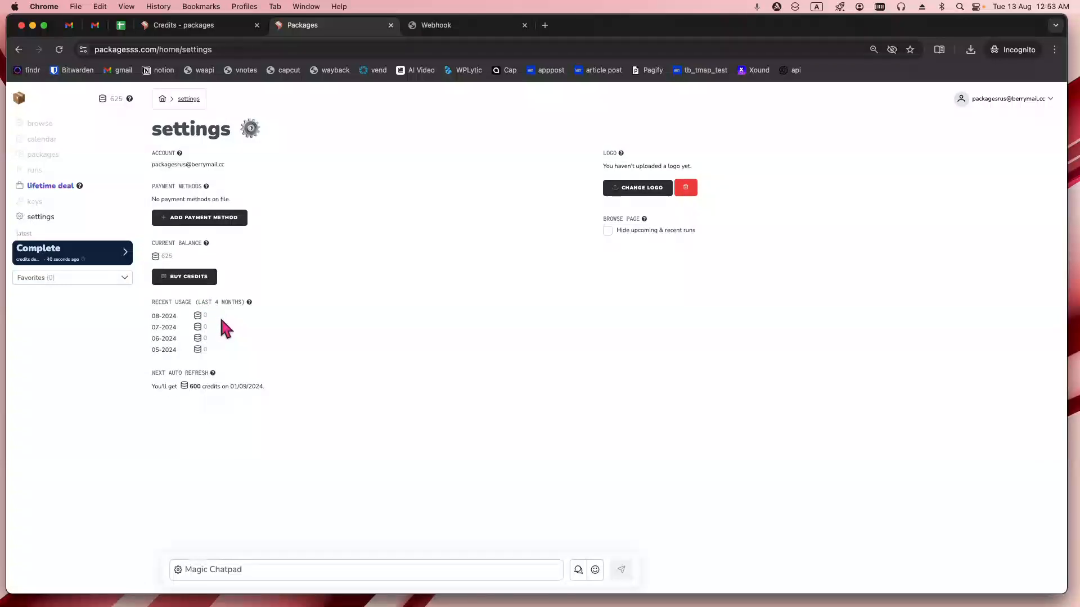
pyautogui.click(58, 51)
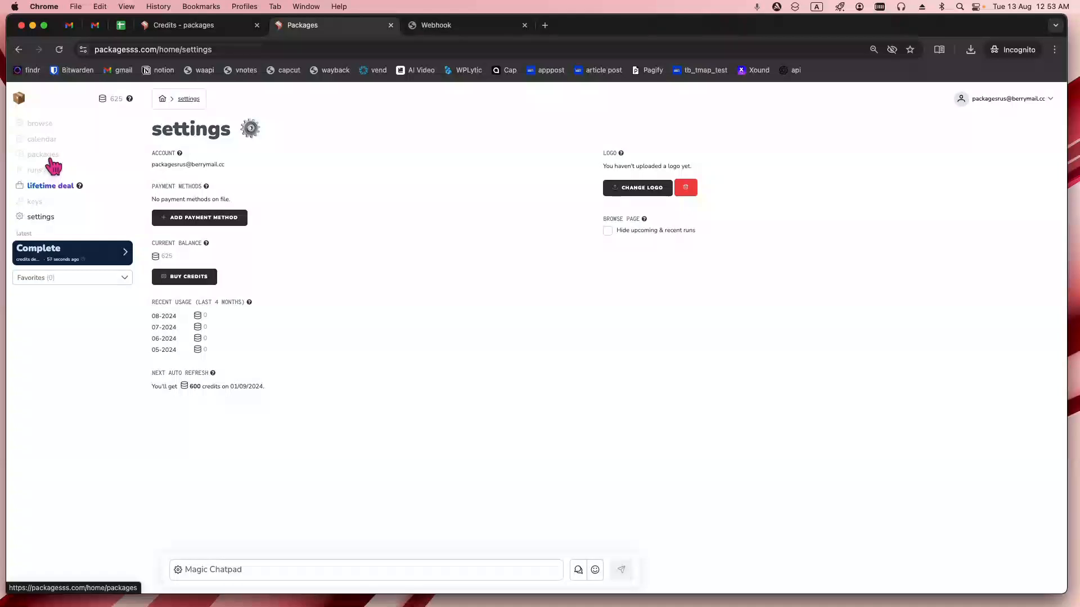
# Reopen the credits demo package, check the node credit table in the documentation, and return to the package.
pyautogui.click(49, 159)
pyautogui.click(213, 189)
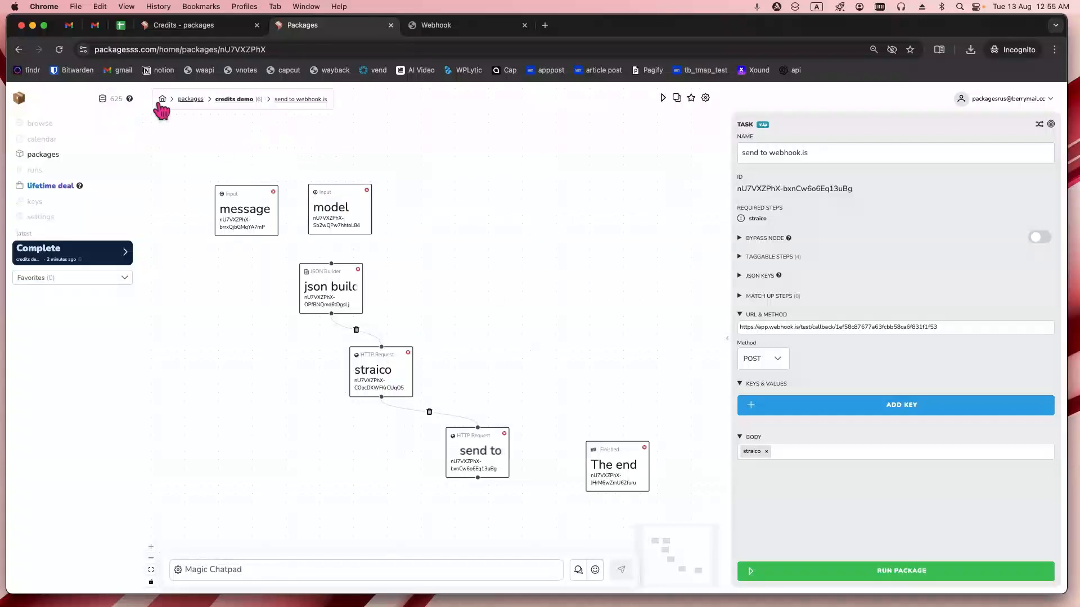
pyautogui.click(207, 31)
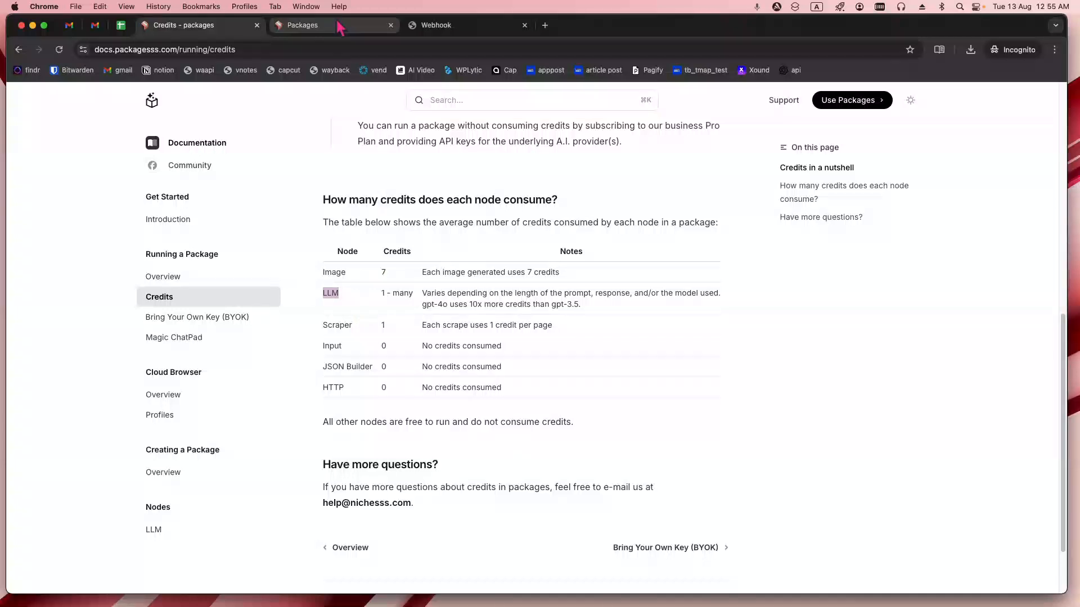
pyautogui.click(303, 26)
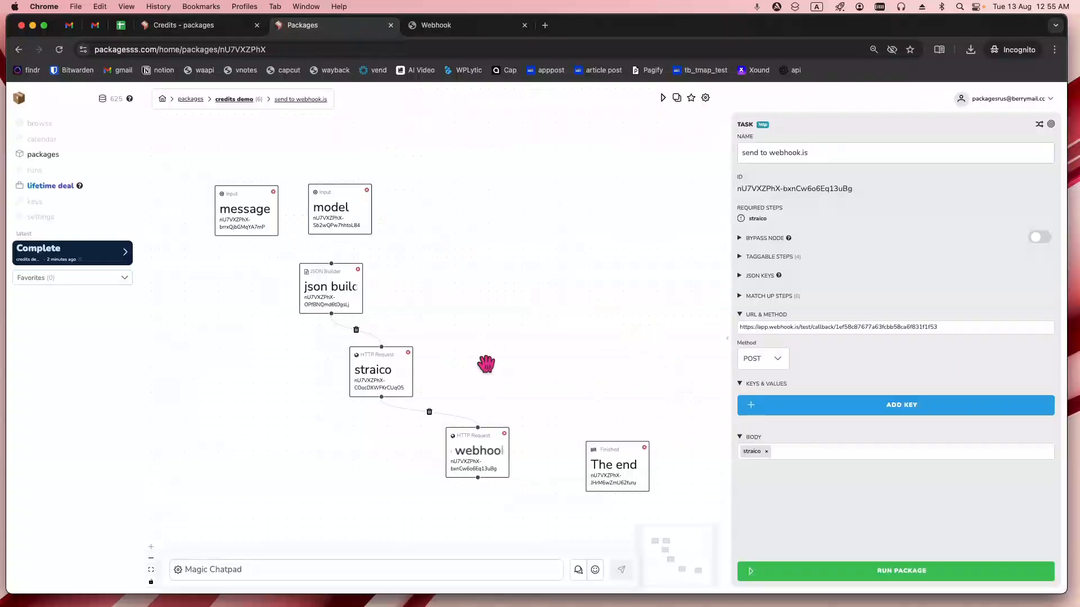